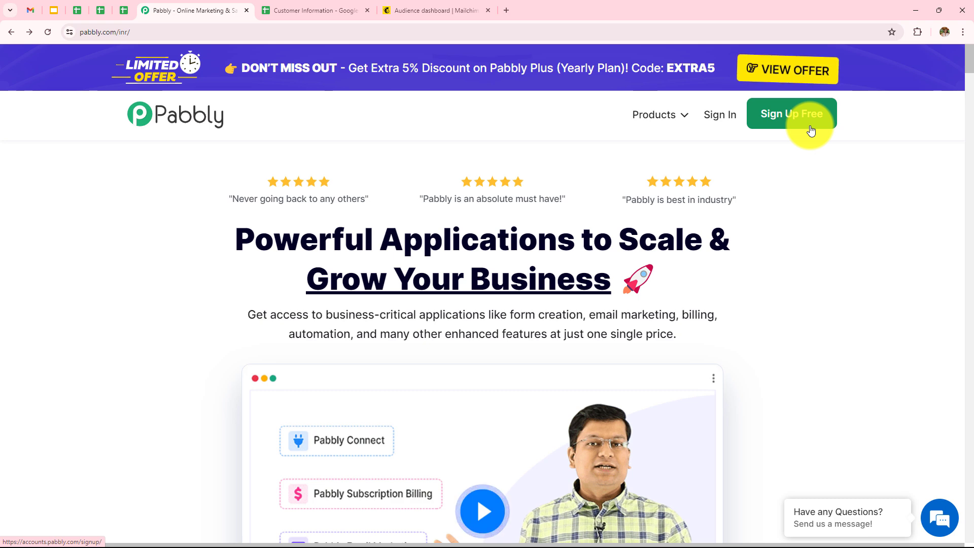
Step: Sign in, open Pabbly Connect and review its dashboard of 3000 tasks and 19 Home workflows
{"action": "left_click", "coordinate": [722, 121]}
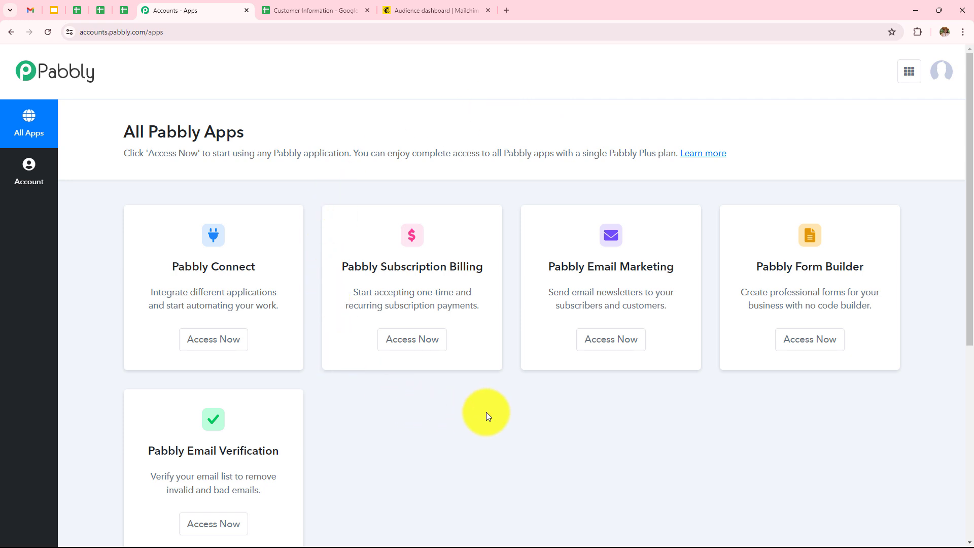
{"action": "left_click", "coordinate": [234, 347]}
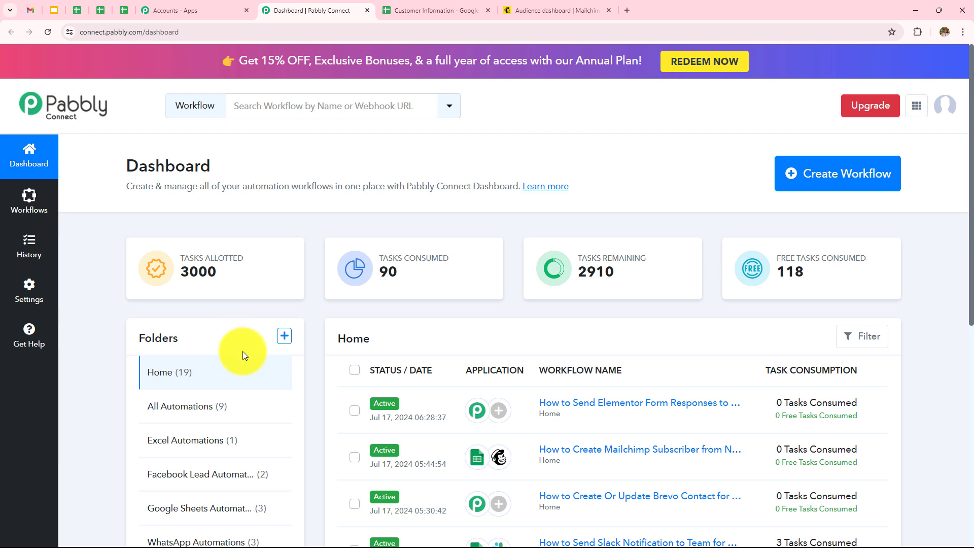
{"action": "scroll", "coordinate": [535, 317], "scroll_direction": "down", "scroll_amount": 3}
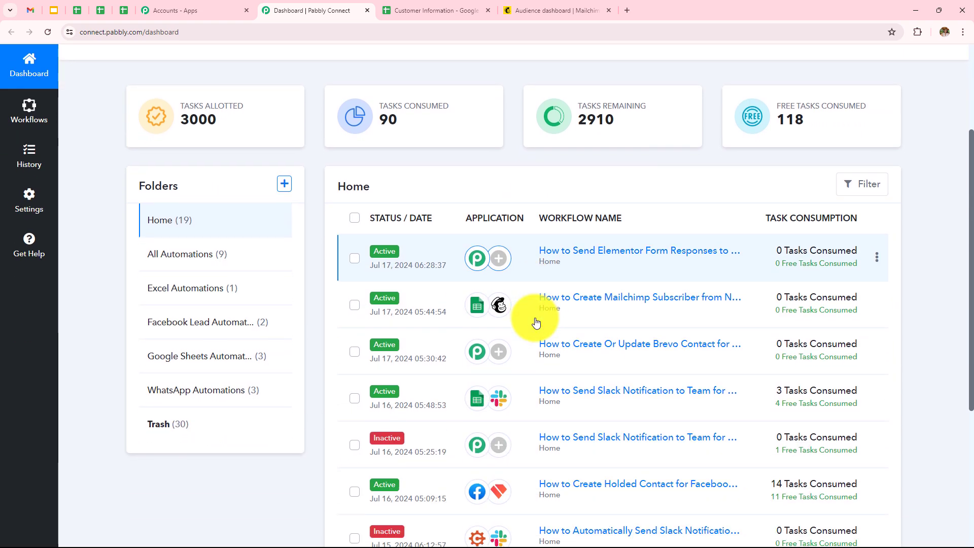
{"action": "scroll", "coordinate": [535, 323], "scroll_direction": "down", "scroll_amount": 1}
{"action": "scroll", "coordinate": [534, 323], "scroll_direction": "up", "scroll_amount": 5}
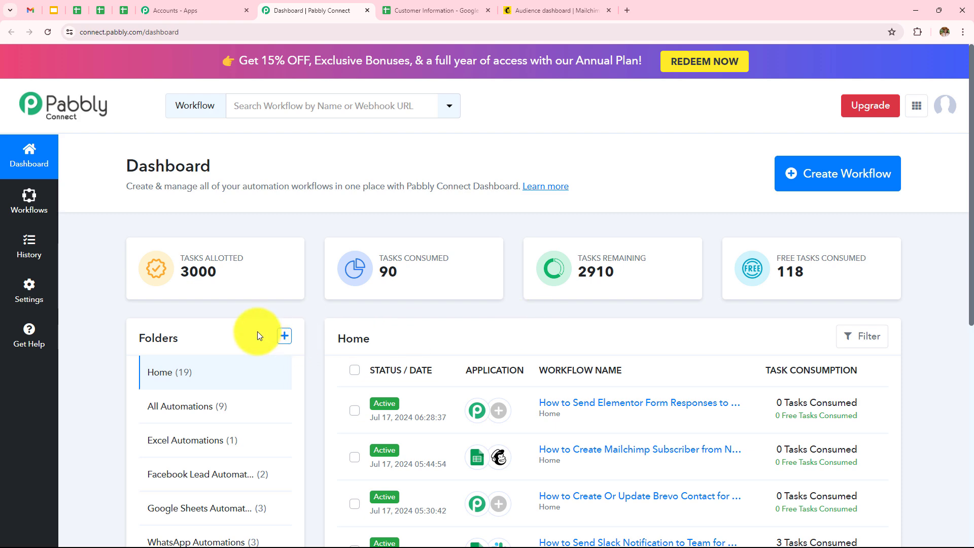
{"action": "scroll", "coordinate": [257, 331], "scroll_direction": "down", "scroll_amount": 4}
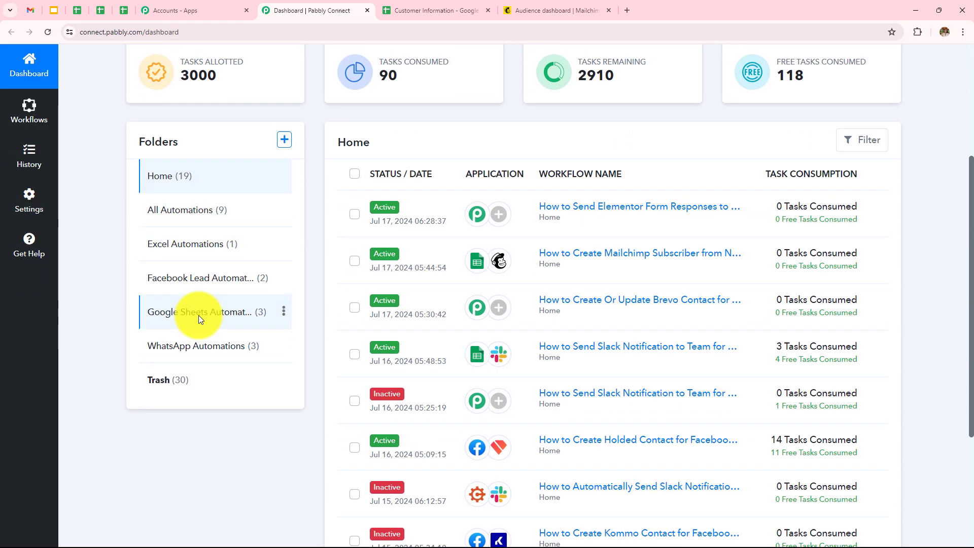
{"action": "scroll", "coordinate": [199, 319], "scroll_direction": "up", "scroll_amount": 4}
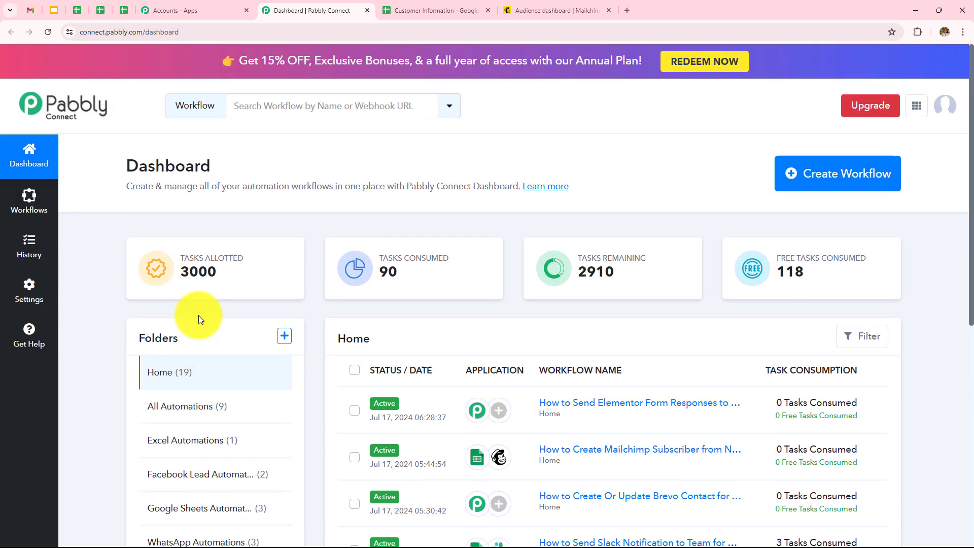
{"action": "left_click", "coordinate": [283, 336]}
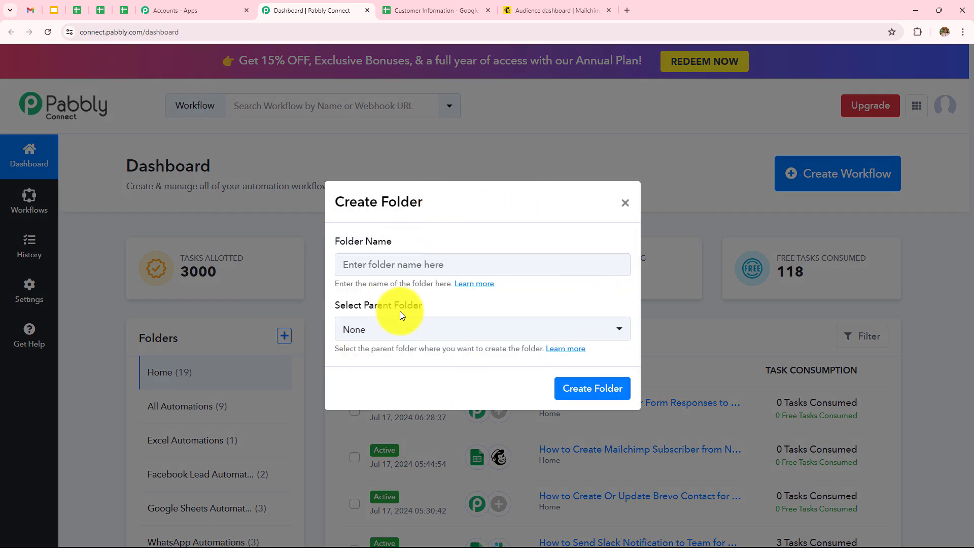
{"action": "left_click", "coordinate": [625, 203]}
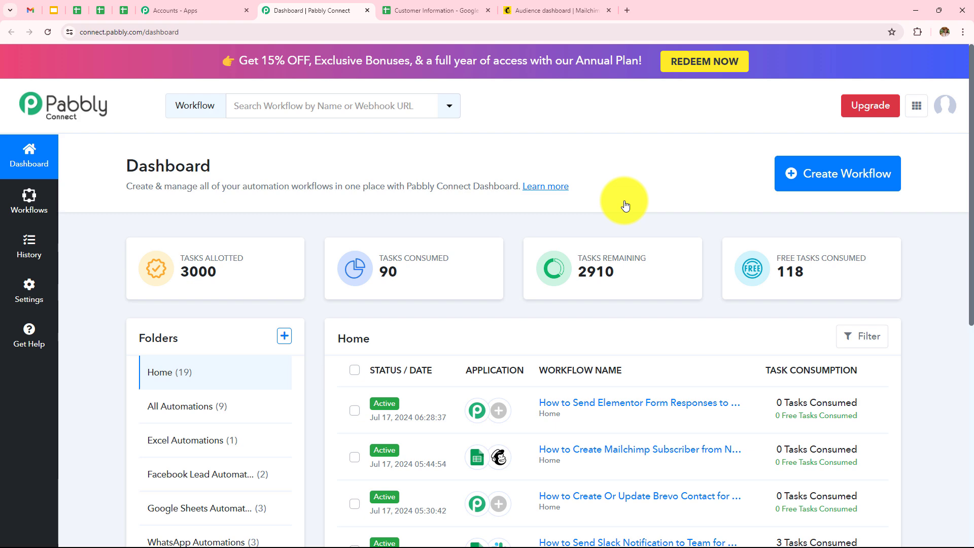
Step: Create workflow 'How to Create Mailchimp Subscriber from New Google Sheets Tables Row' in Google Sheets Automations
{"action": "left_click", "coordinate": [827, 187]}
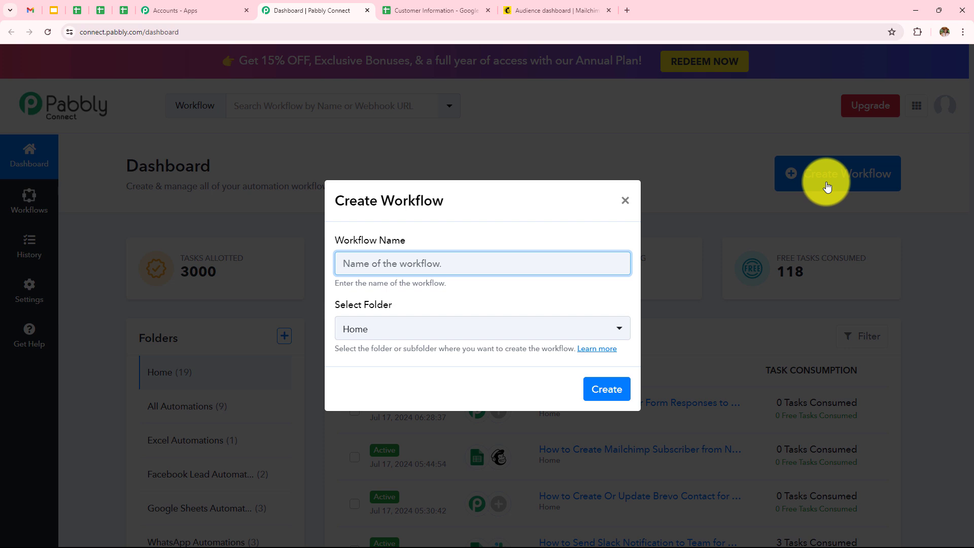
{"action": "type", "text": "How to Create Mailchimp Subscriber from New Google Sheets Tables Row"}
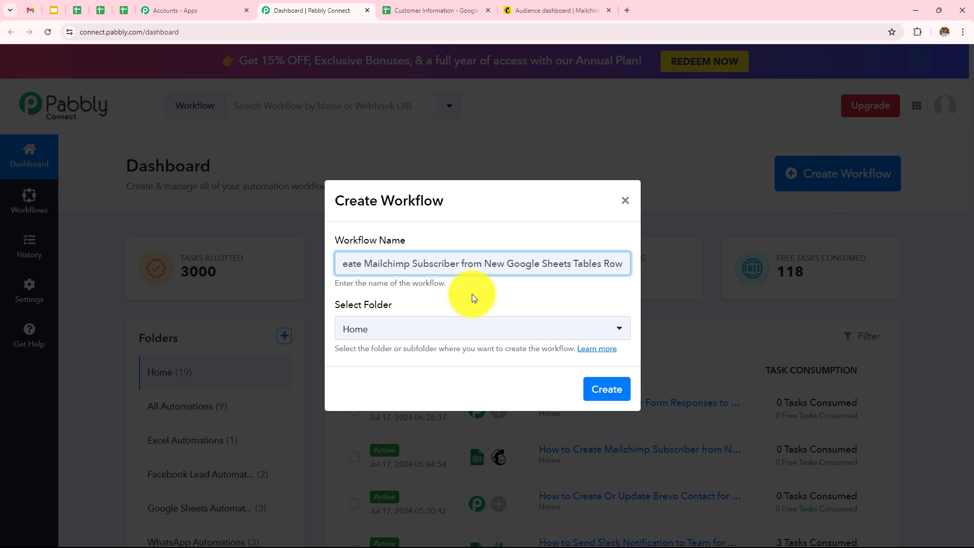
{"action": "left_click", "coordinate": [455, 335]}
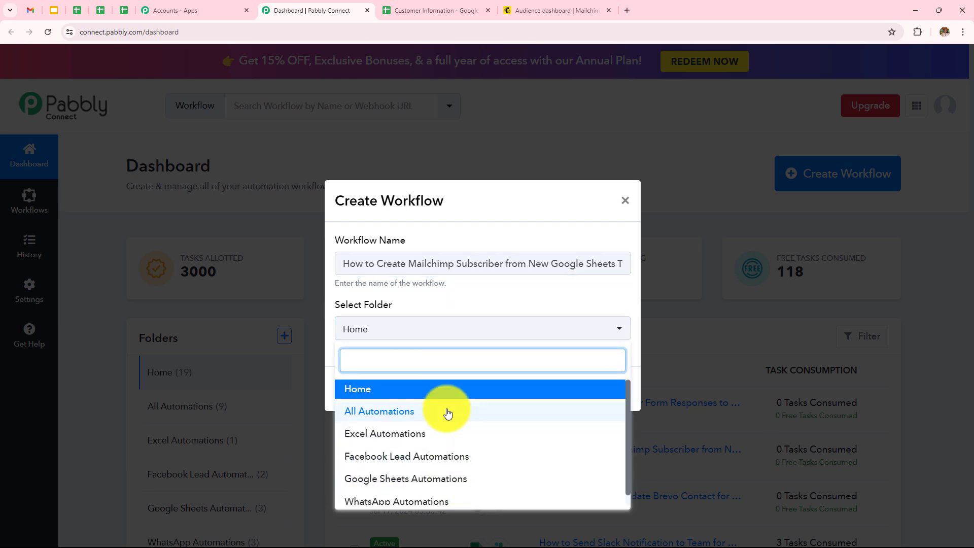
{"action": "left_click", "coordinate": [372, 482]}
{"action": "left_click", "coordinate": [617, 392]}
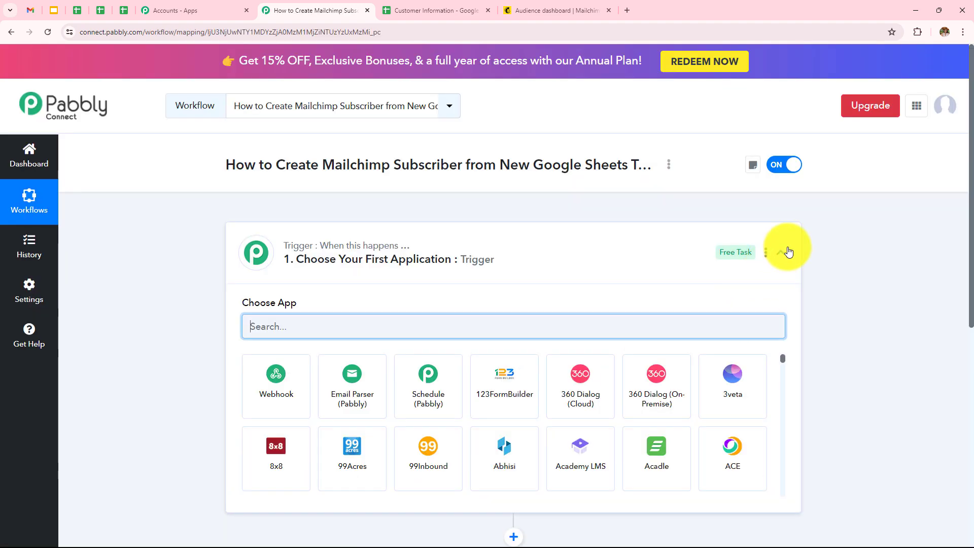
Step: Set the trigger app to Google Sheets with the New or Updated Spreadsheet Row event
{"action": "left_click", "coordinate": [781, 252]}
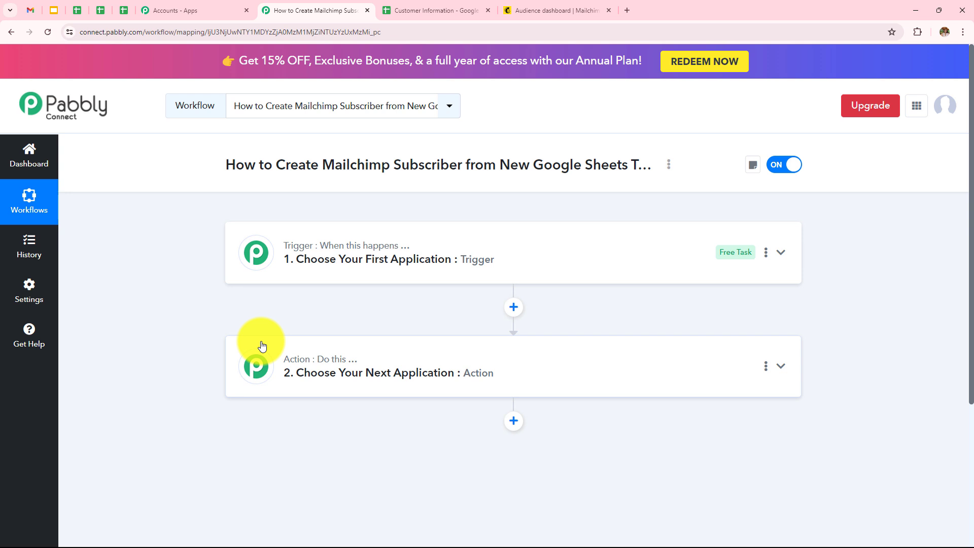
{"action": "left_click", "coordinate": [308, 276]}
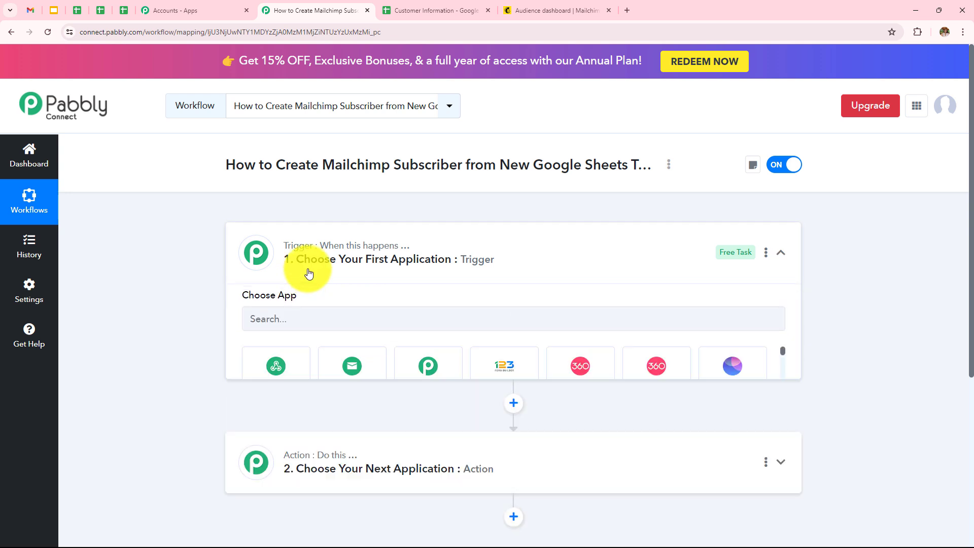
{"action": "left_click", "coordinate": [320, 327]}
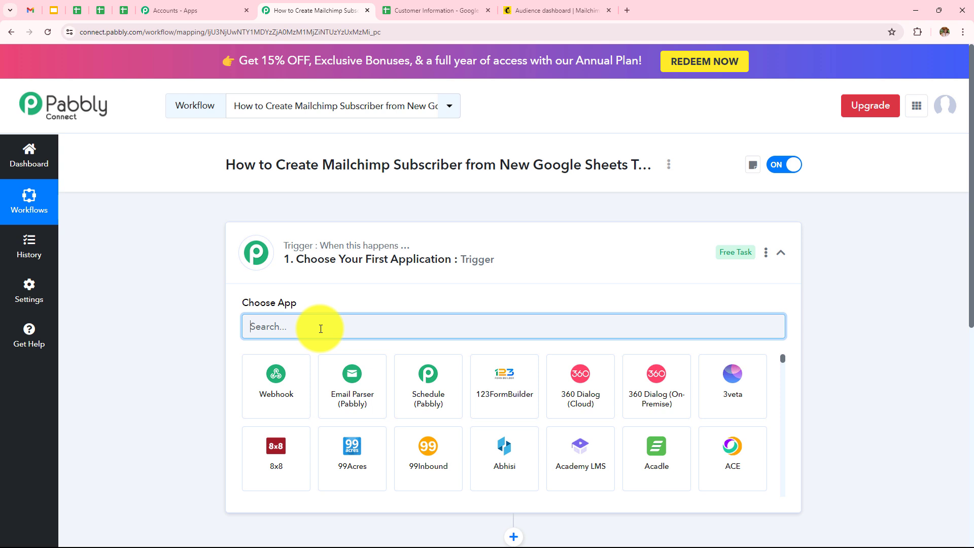
{"action": "type", "text": "Googl"}
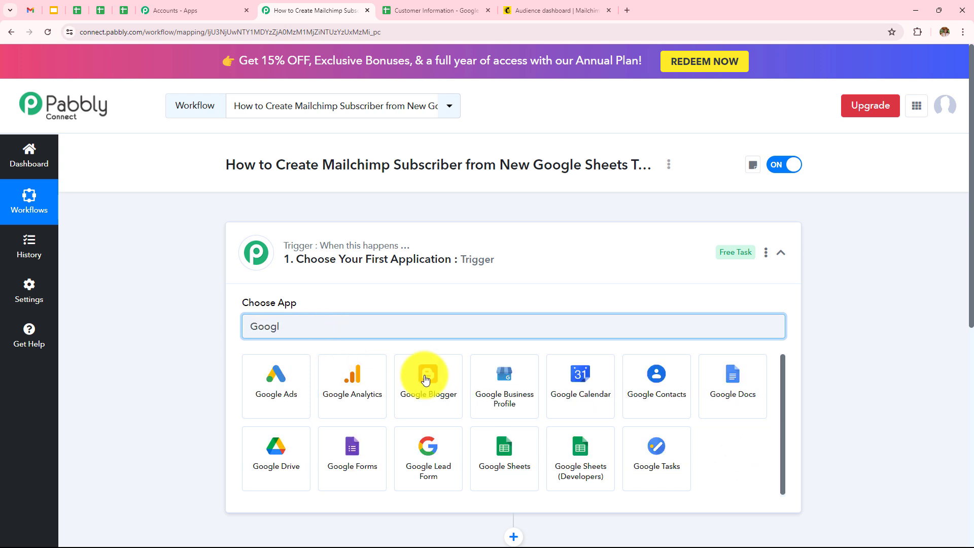
{"action": "left_click", "coordinate": [502, 453]}
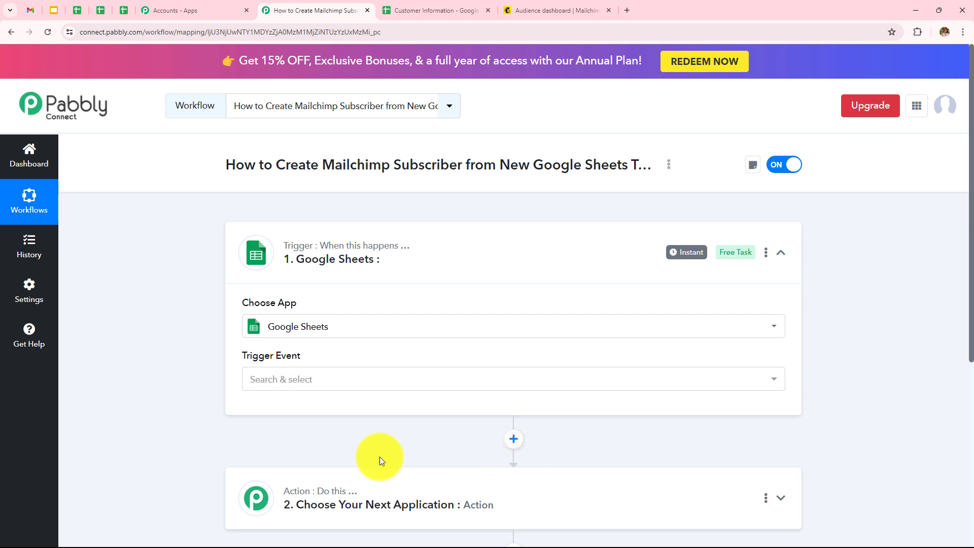
{"action": "left_click", "coordinate": [279, 383]}
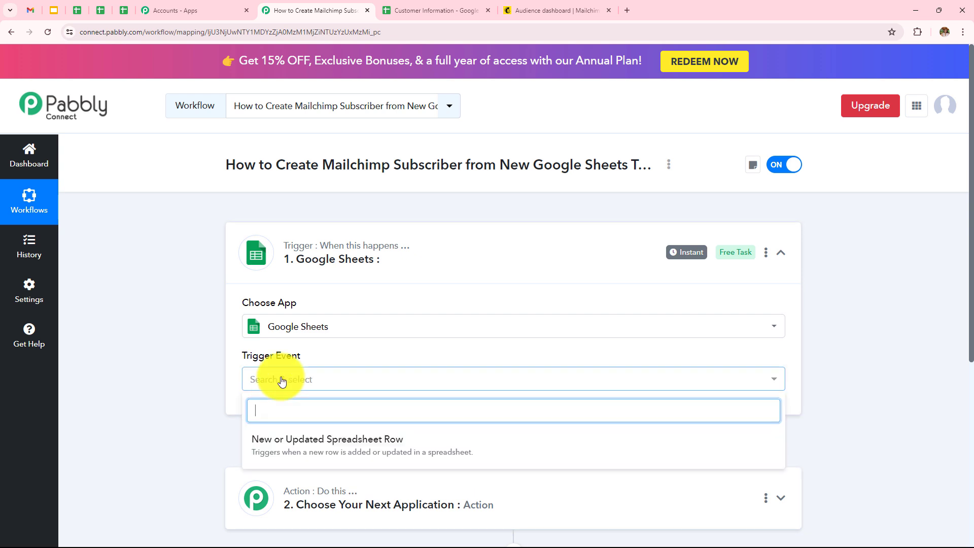
{"action": "left_click", "coordinate": [299, 450]}
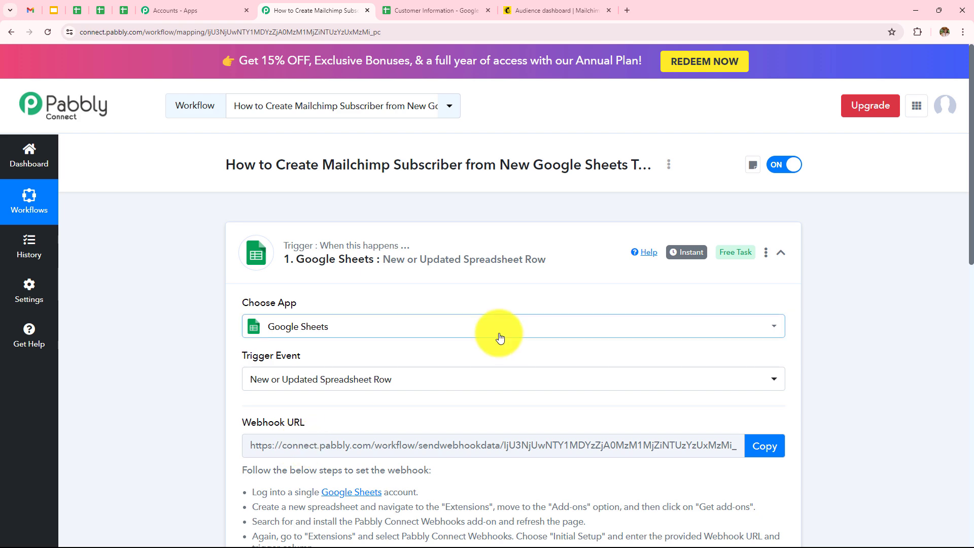
{"action": "scroll", "coordinate": [498, 333], "scroll_direction": "down", "scroll_amount": 4}
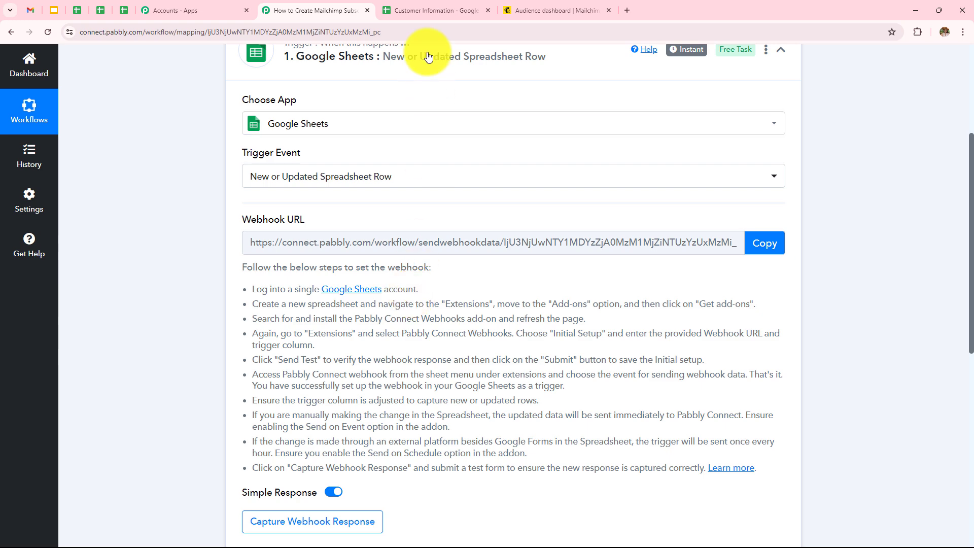
Step: Open the Google Sheets add-ons marketplace from the Customer Information spreadsheet
{"action": "left_click", "coordinate": [423, 10]}
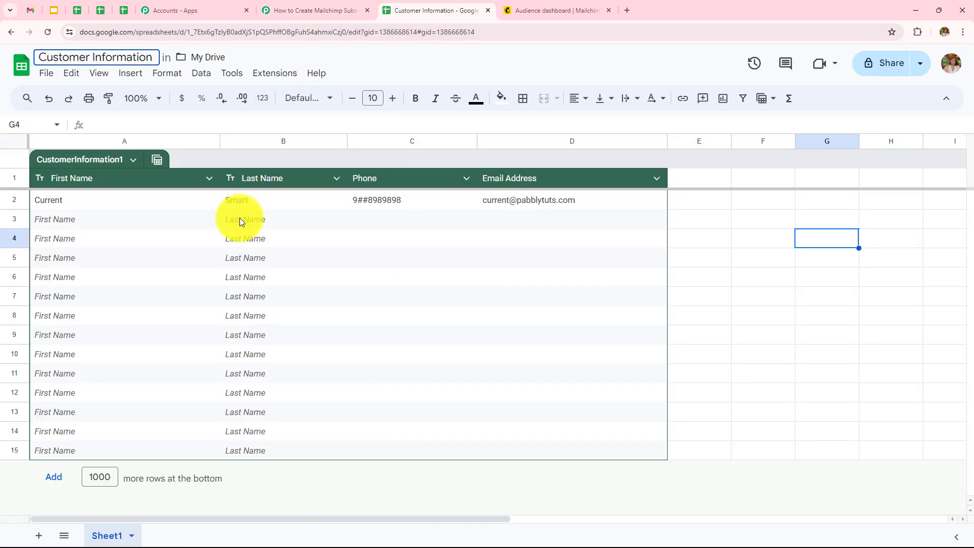
{"action": "left_click", "coordinate": [151, 56]}
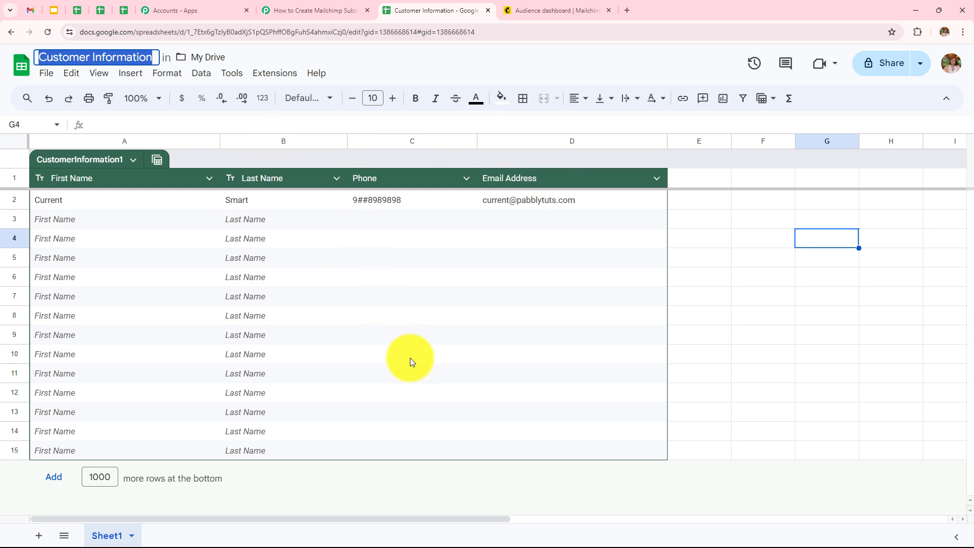
{"action": "left_click", "coordinate": [275, 73]}
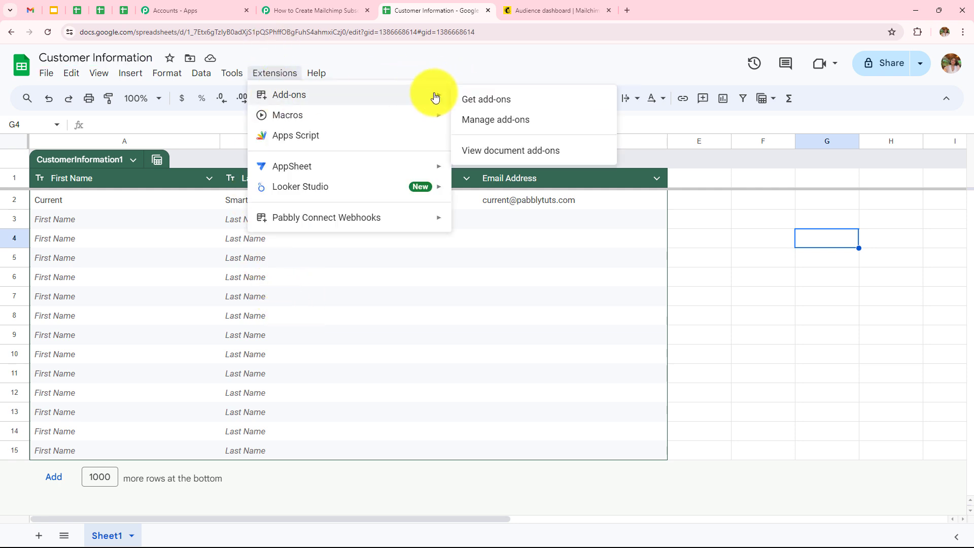
{"action": "left_click", "coordinate": [463, 97]}
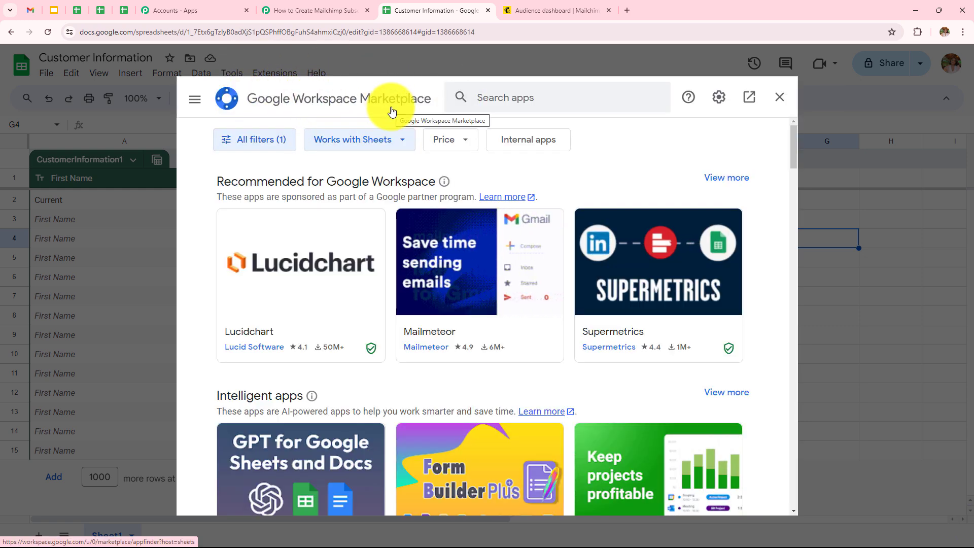
Step: Search the marketplace for Pabbly, then show the Pabbly Connect Webhooks extension submenu
{"action": "left_click", "coordinate": [526, 96]}
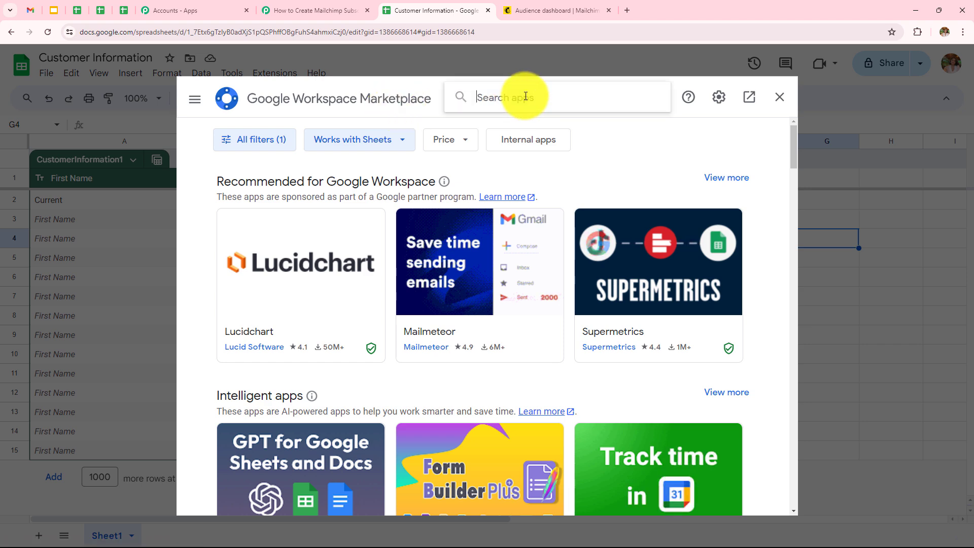
{"action": "type", "text": "Pabbly"}
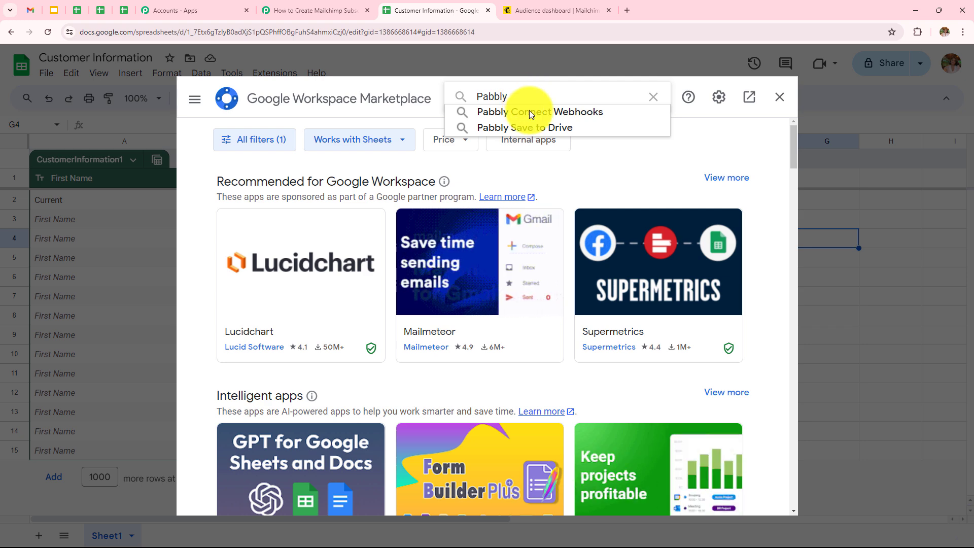
{"action": "left_click", "coordinate": [528, 111]}
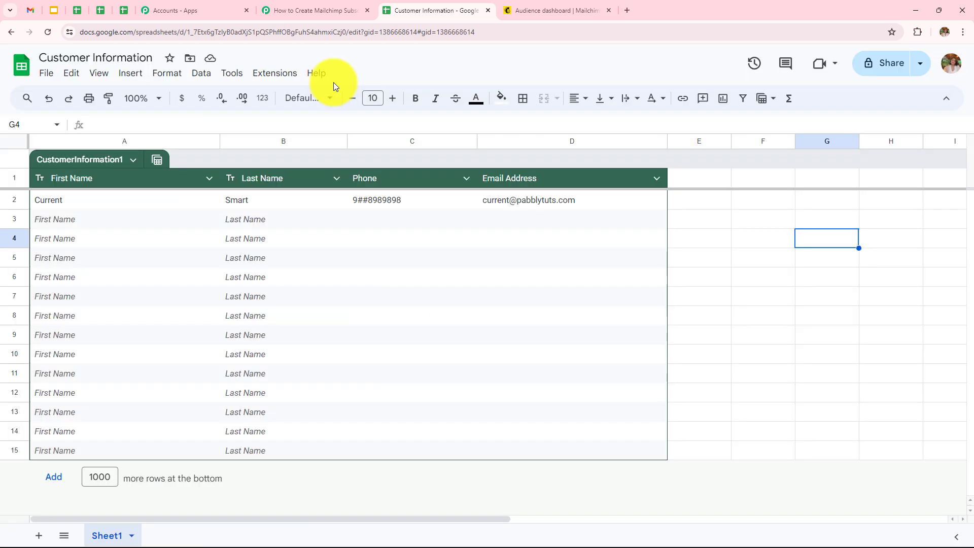
{"action": "left_click", "coordinate": [277, 77]}
{"action": "mouse_move", "coordinate": [282, 229]}
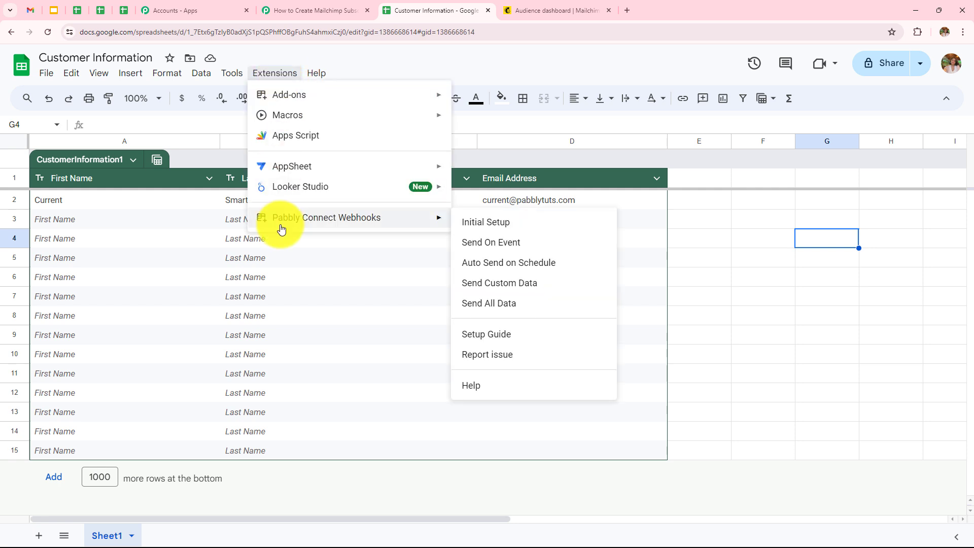
Step: Start the Pabbly Initial Setup and paste in the workflow's webhook URL copied from Pabbly
{"action": "left_click", "coordinate": [463, 223]}
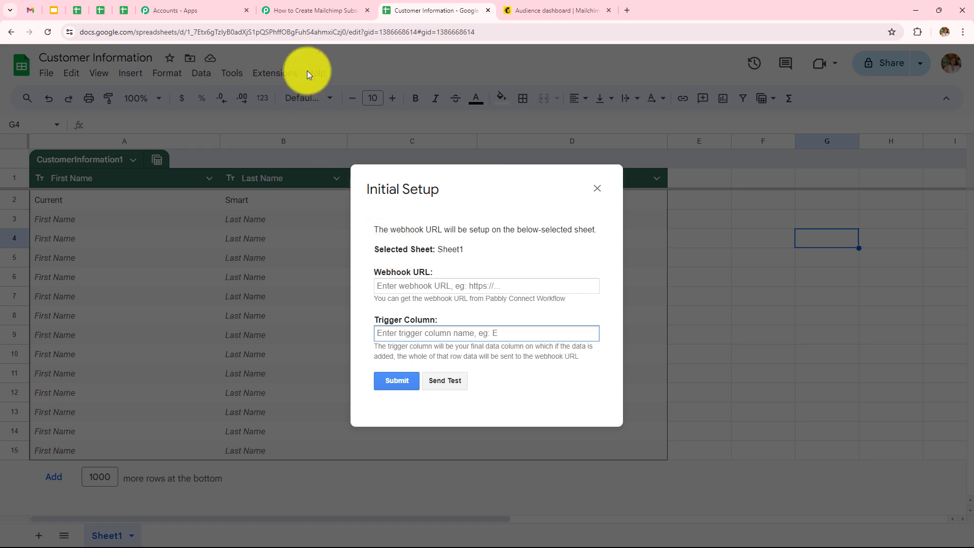
{"action": "left_click", "coordinate": [306, 11]}
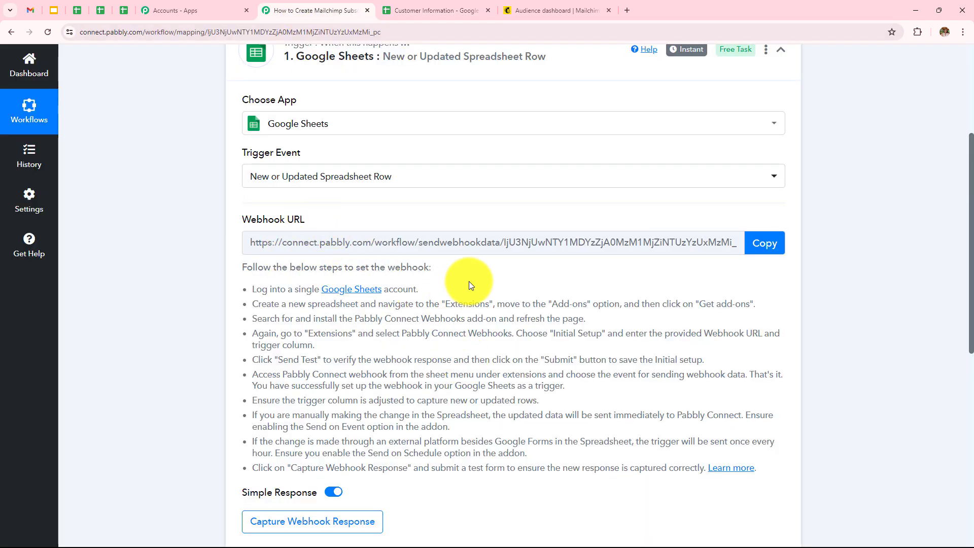
{"action": "left_click", "coordinate": [762, 252]}
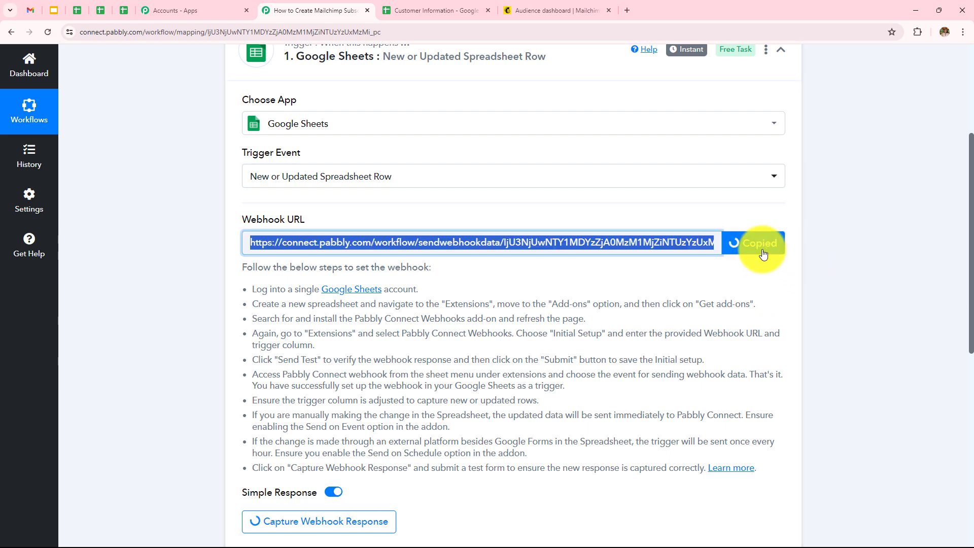
{"action": "left_click", "coordinate": [424, 21]}
{"action": "left_click", "coordinate": [464, 287]}
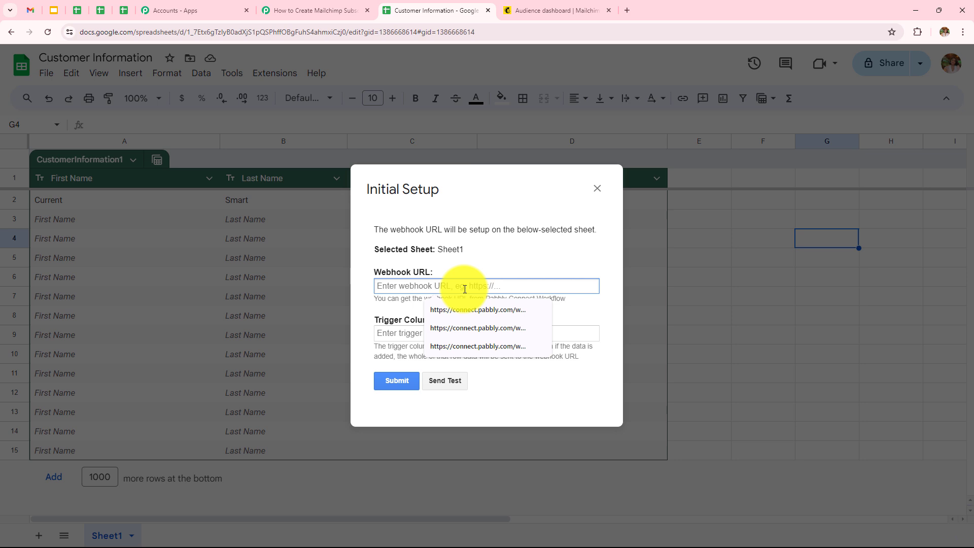
{"action": "key", "text": "ctrl+v"}
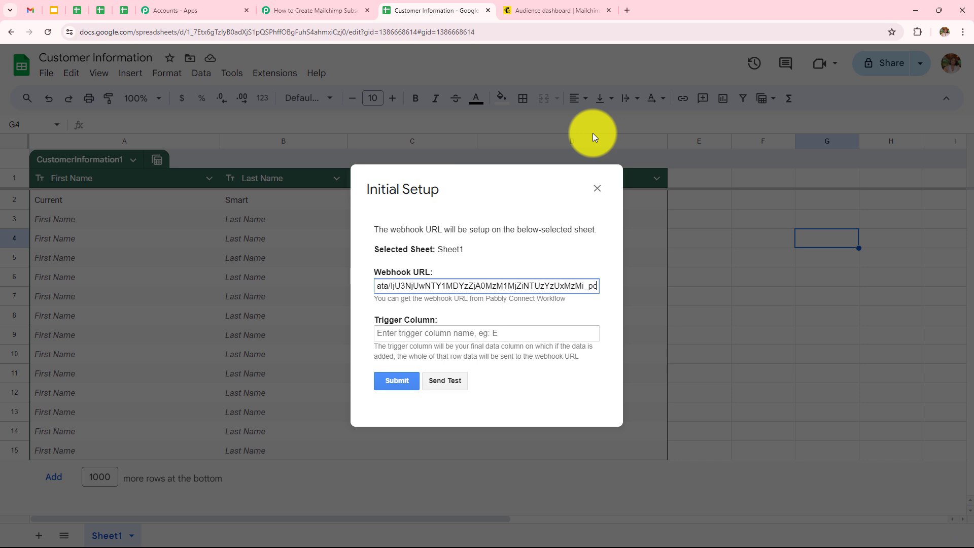
Step: Set the trigger column to d and submit the webhook setup
{"action": "left_click", "coordinate": [457, 332]}
{"action": "type", "text": "d"}
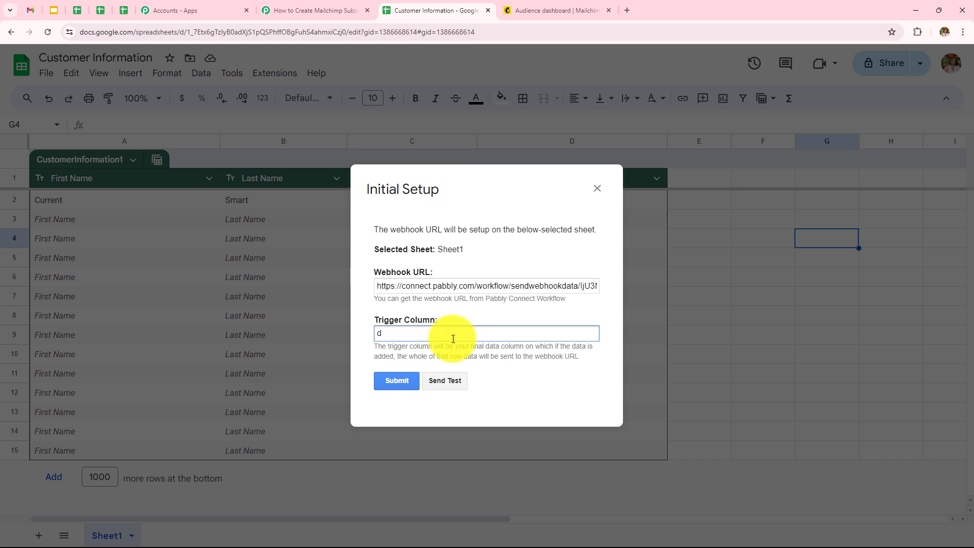
{"action": "left_click", "coordinate": [406, 382]}
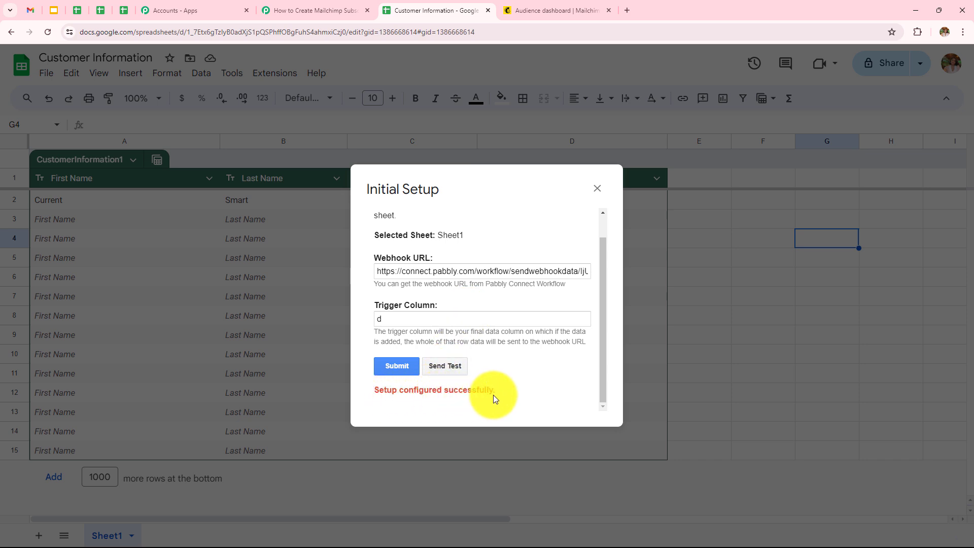
{"action": "key", "text": "Escape"}
{"action": "left_click", "coordinate": [274, 73]}
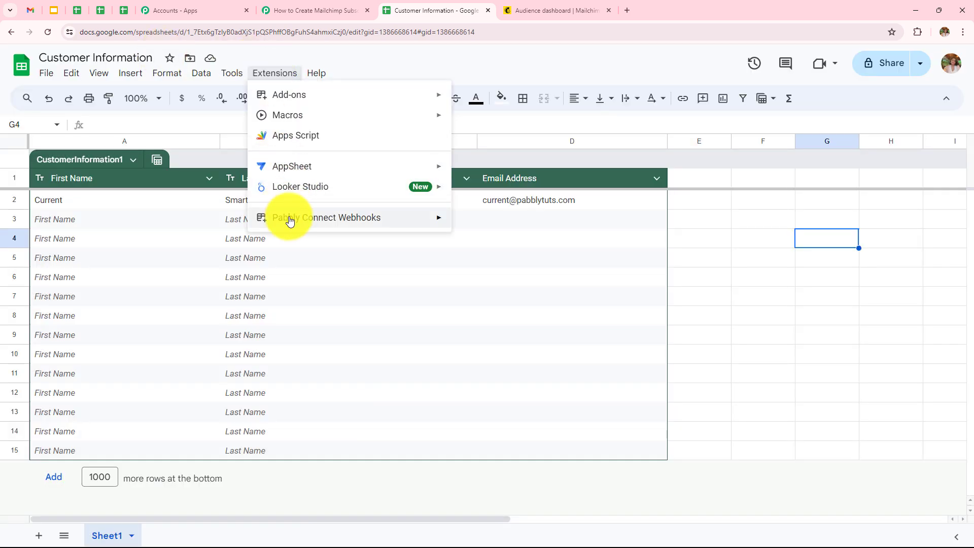
Step: Enable Send On Event for Pabbly Connect Webhooks and return to the waiting Pabbly workflow
{"action": "mouse_move", "coordinate": [290, 220]}
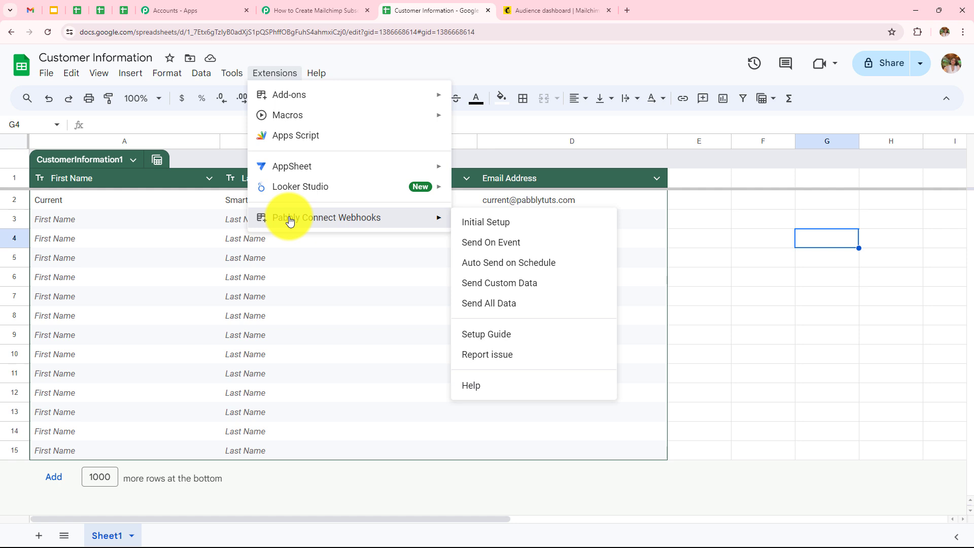
{"action": "left_click", "coordinate": [484, 244]}
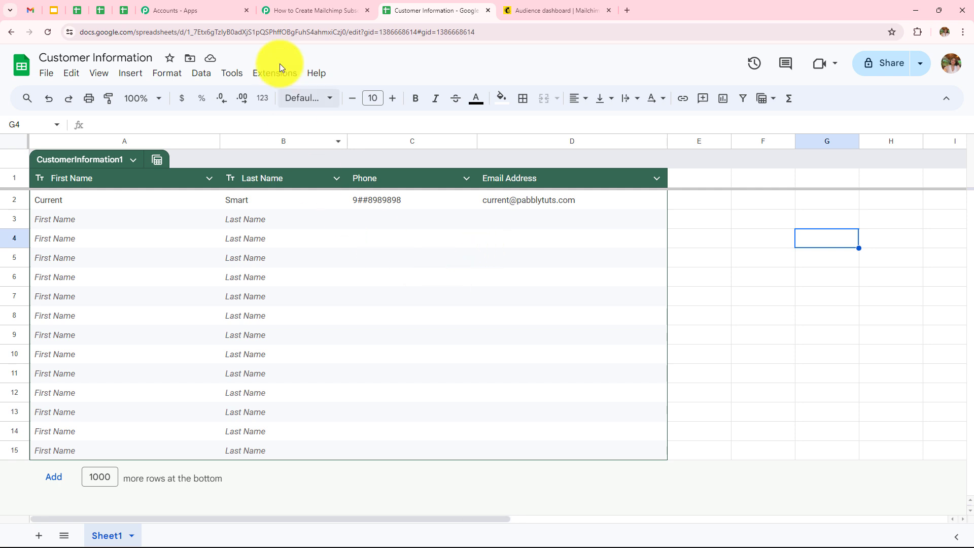
{"action": "left_click", "coordinate": [289, 9]}
{"action": "scroll", "coordinate": [468, 343], "scroll_direction": "down", "scroll_amount": 5}
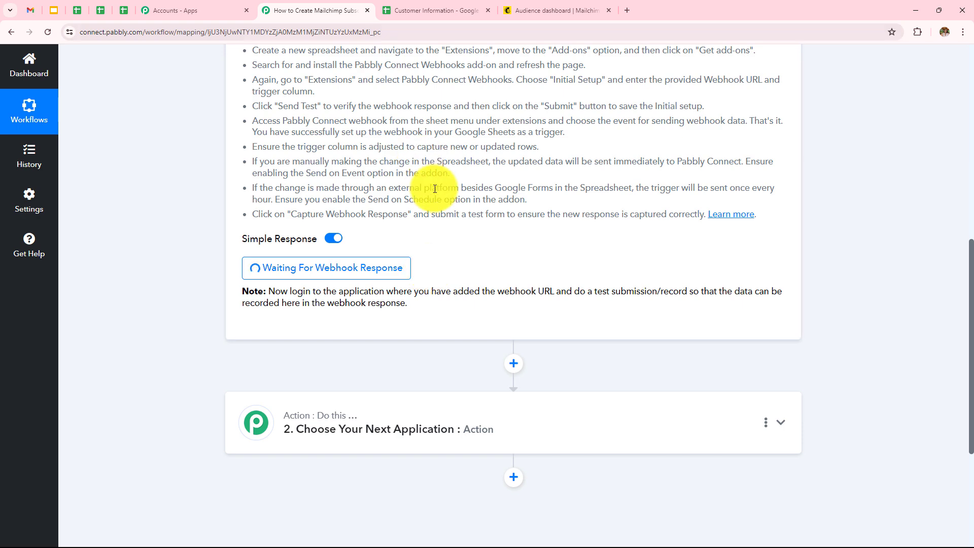
Step: Enter the test contact's first name and last name in cells A3 and B3
{"action": "left_click", "coordinate": [450, 9]}
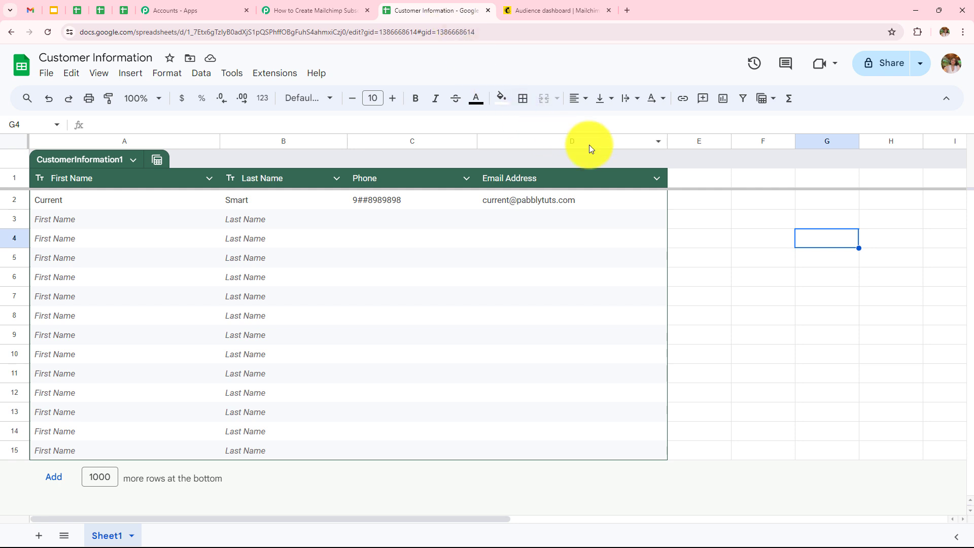
{"action": "double_click", "coordinate": [78, 218]}
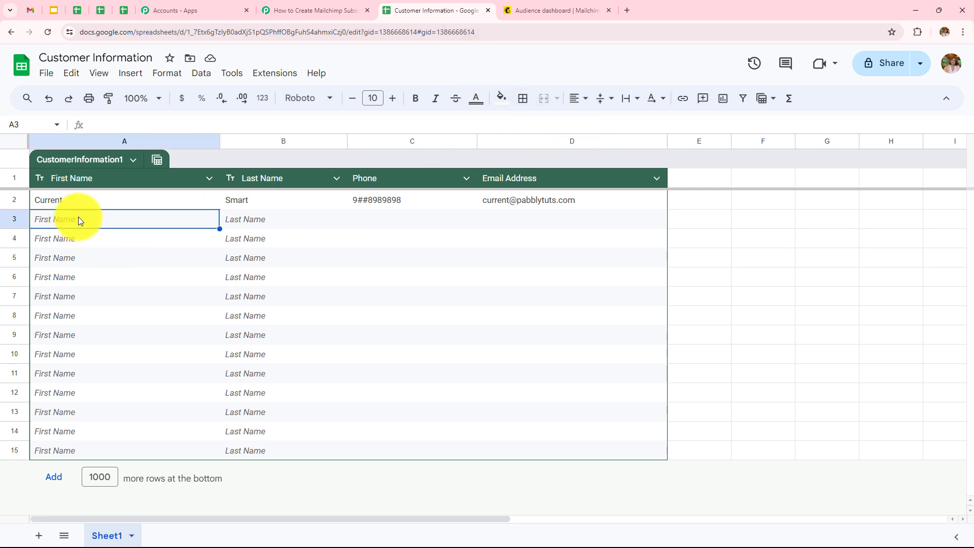
{"action": "type", "text": "S"}
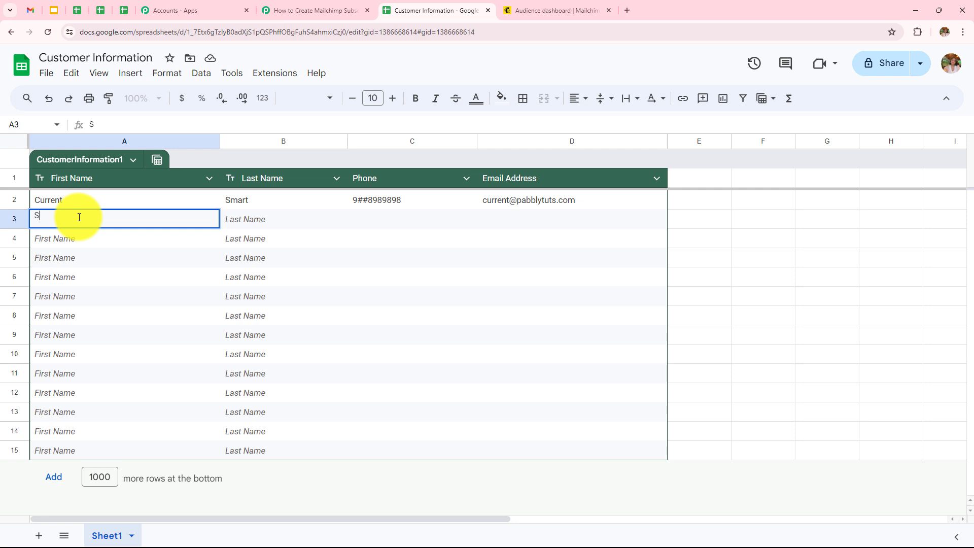
{"action": "type", "text": "martTest"}
{"action": "left_click", "coordinate": [260, 217]}
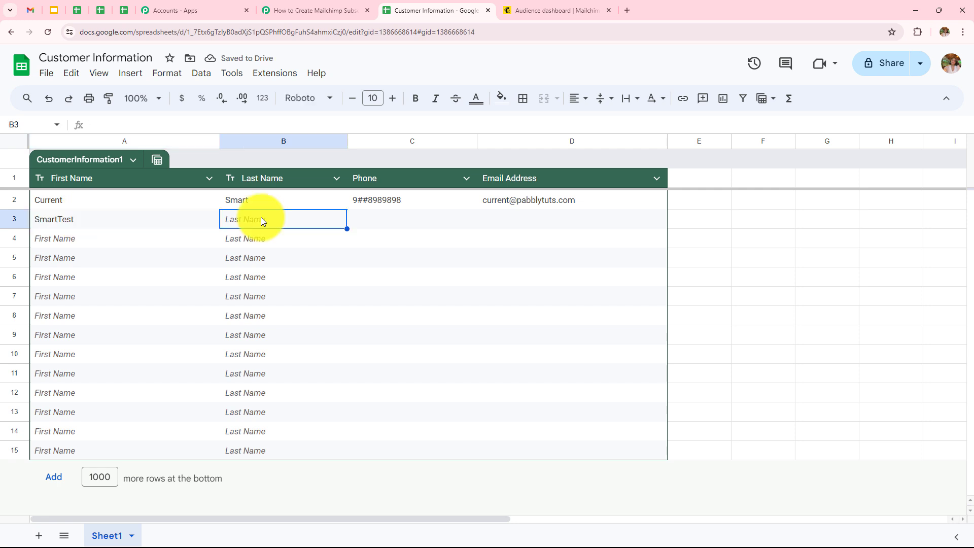
{"action": "double_click", "coordinate": [261, 217]}
{"action": "type", "text": "Us"}
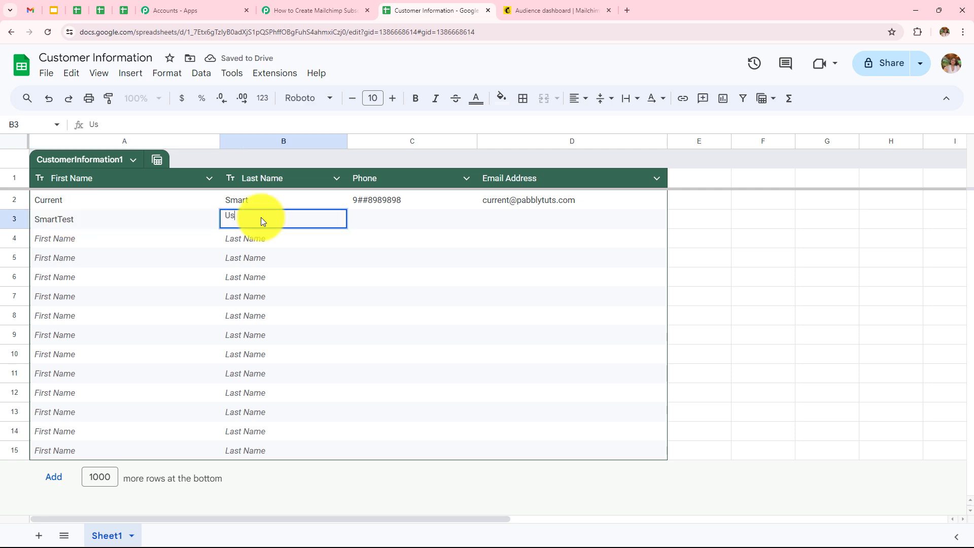
{"action": "type", "text": "er"}
Step: Enter the test contact's phone number and e-mail address in cells C3 and D3
{"action": "left_click", "coordinate": [372, 216]}
{"action": "double_click", "coordinate": [373, 214]}
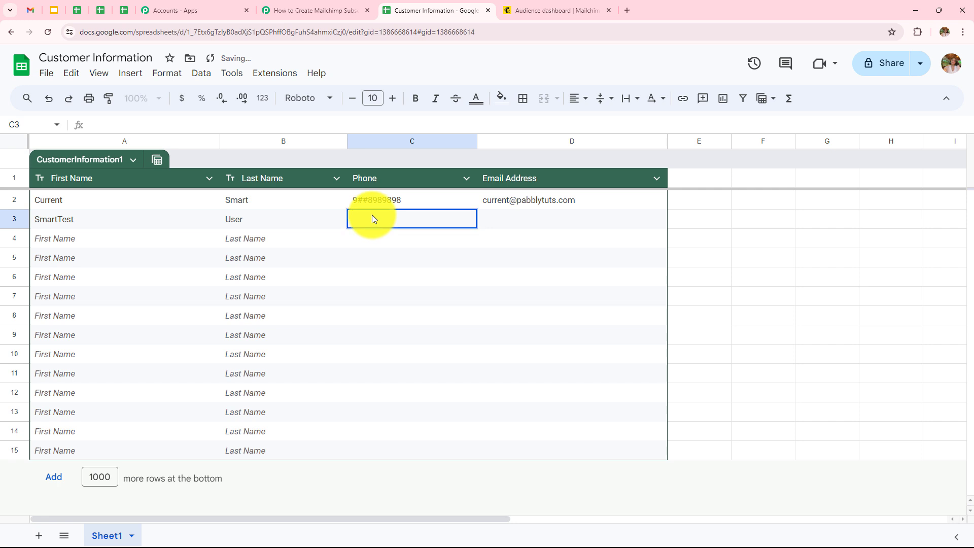
{"action": "type", "text": "9#494949494"}
{"action": "left_click", "coordinate": [527, 218]}
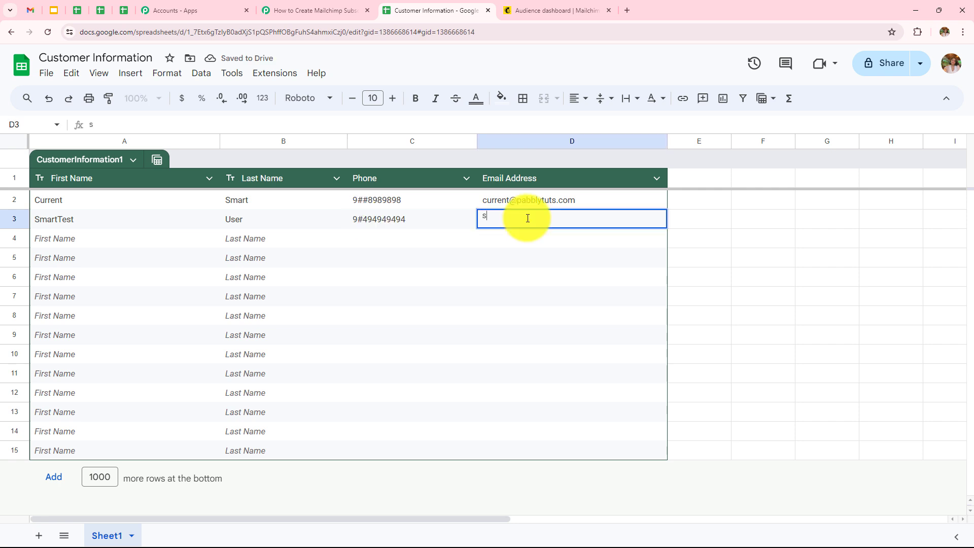
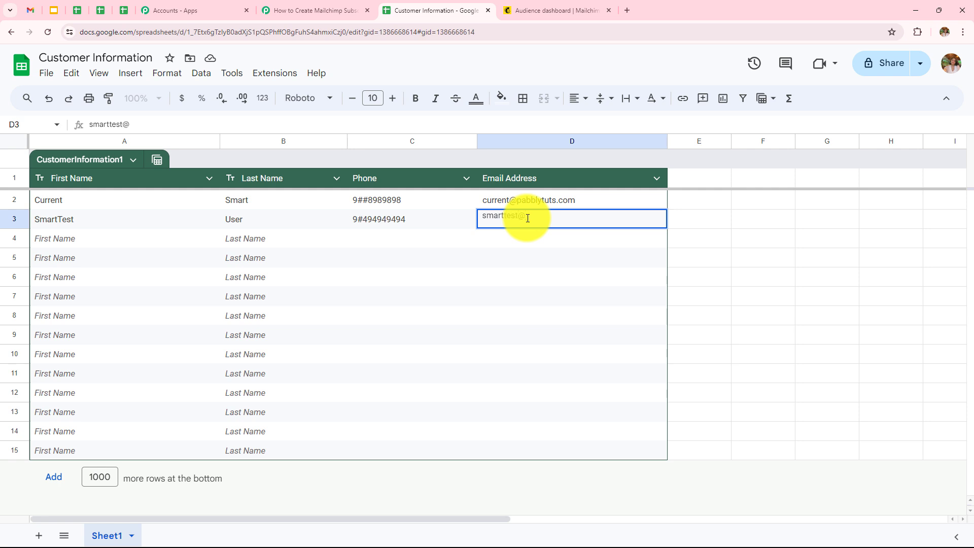
{"action": "key", "text": "ctrl+v"}
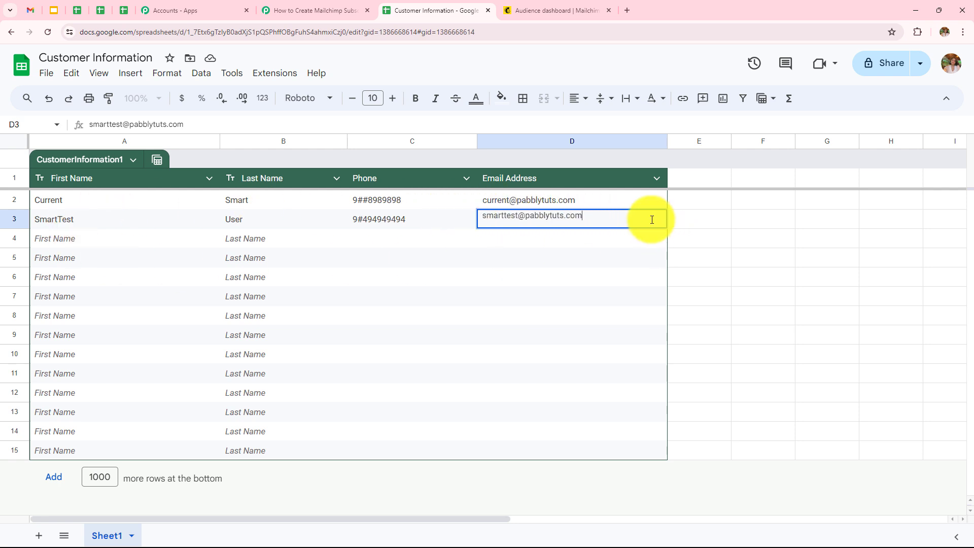
{"action": "key", "text": "Return"}
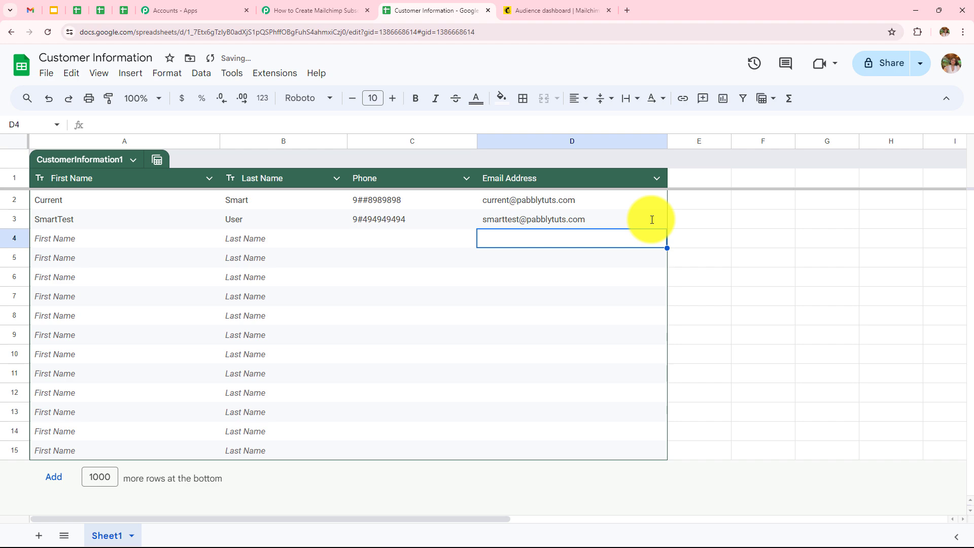
{"action": "left_click", "coordinate": [706, 222]}
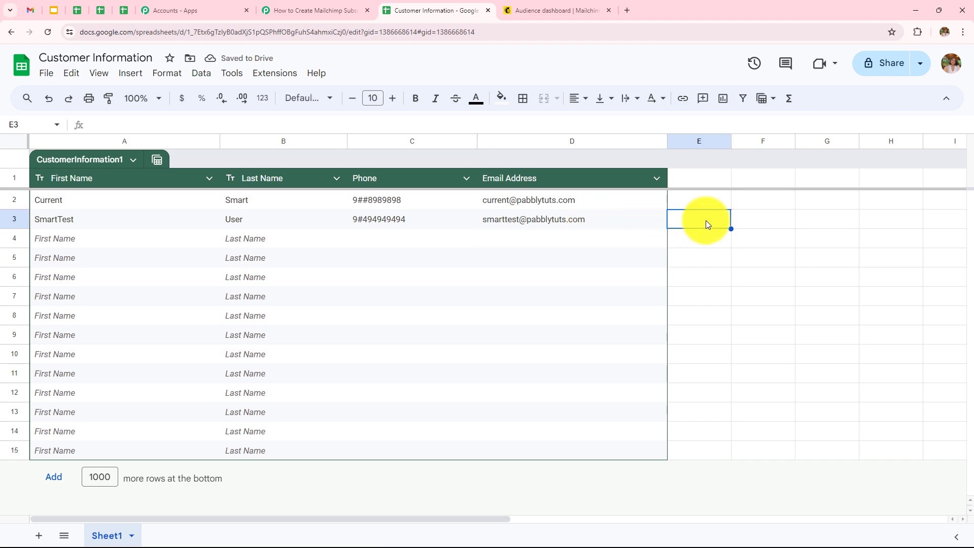
{"action": "left_click", "coordinate": [290, 10]}
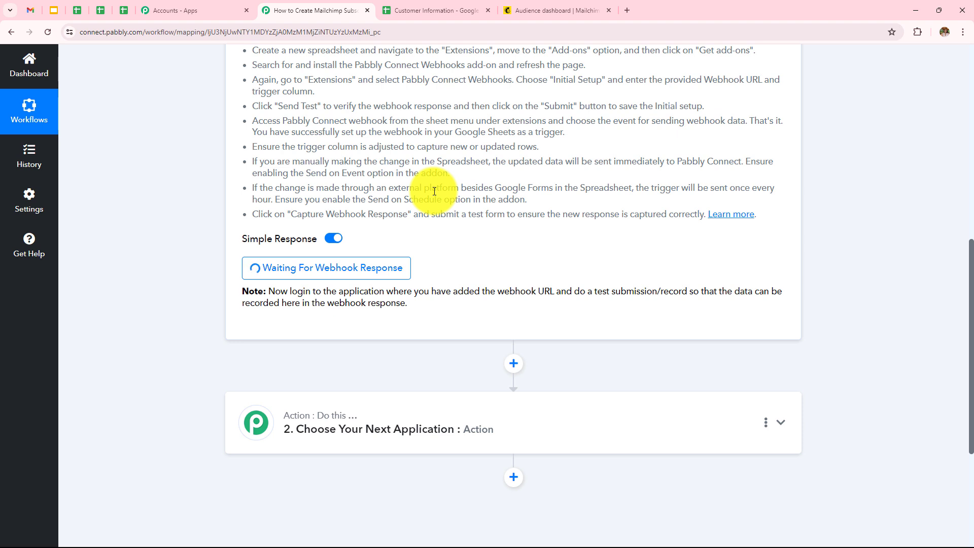
{"action": "scroll", "coordinate": [434, 191], "scroll_direction": "down", "scroll_amount": 4}
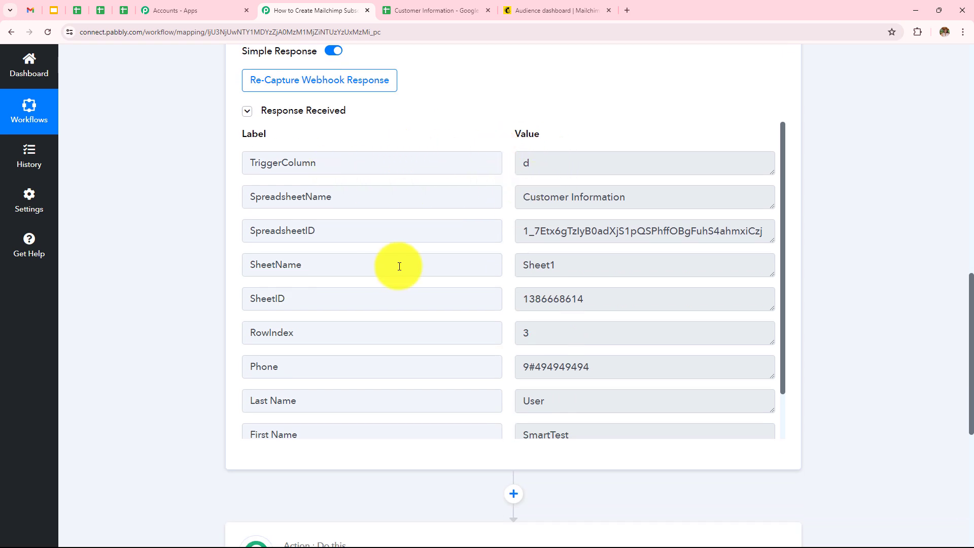
{"action": "scroll", "coordinate": [547, 267], "scroll_direction": "down", "scroll_amount": 1}
{"action": "scroll", "coordinate": [317, 267], "scroll_direction": "down", "scroll_amount": 2}
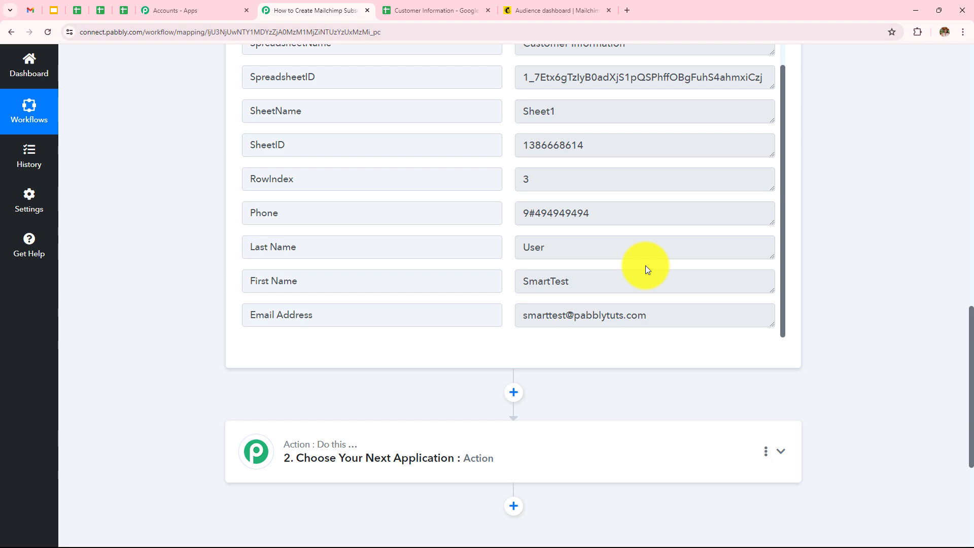
{"action": "scroll", "coordinate": [646, 269], "scroll_direction": "down", "scroll_amount": 3}
Step: Choose Mailchimp as the workflow's action app
{"action": "left_click", "coordinate": [517, 356]}
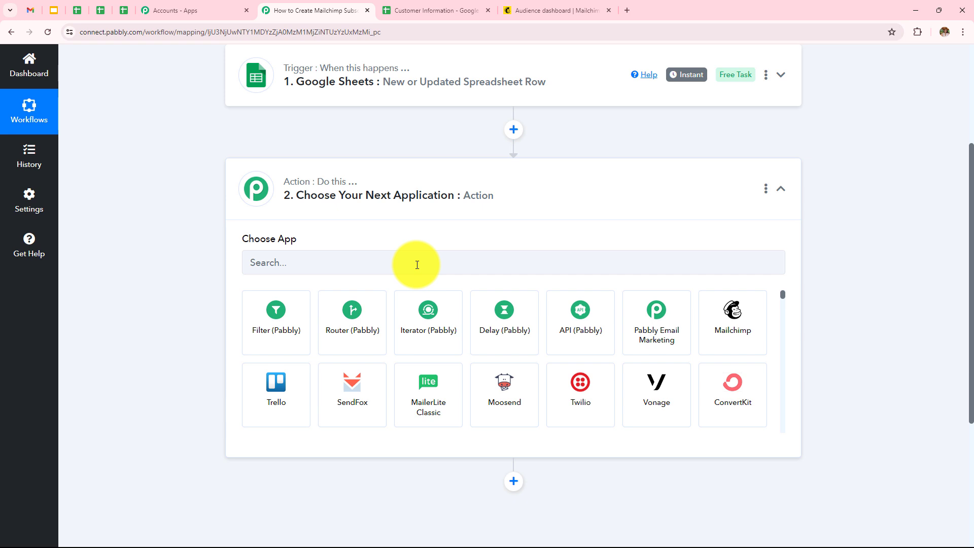
{"action": "left_click", "coordinate": [417, 264]}
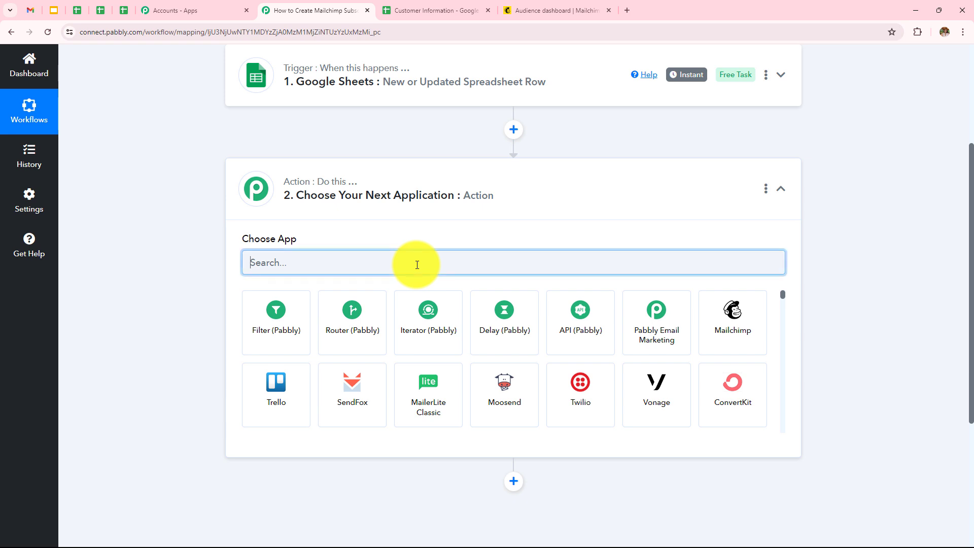
{"action": "type", "text": "Mail"}
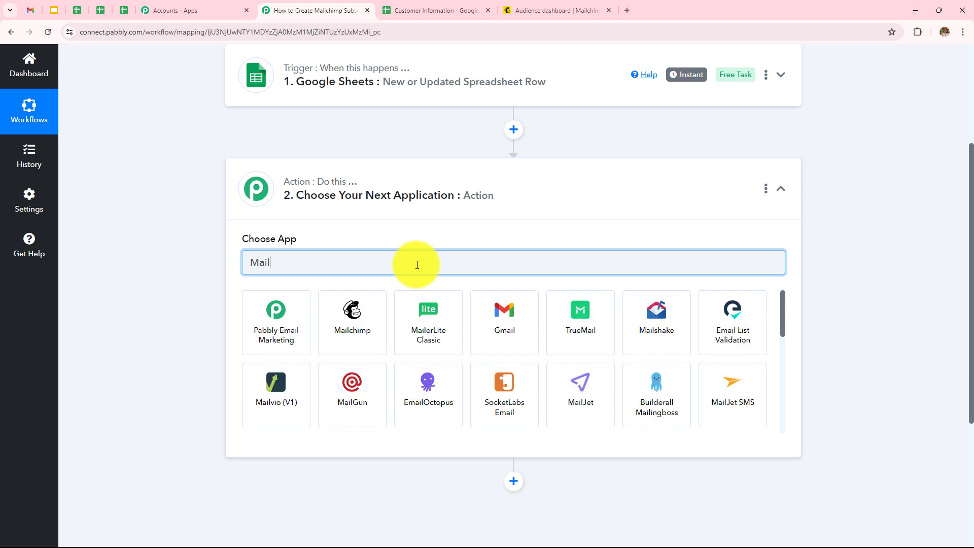
{"action": "left_click", "coordinate": [339, 322]}
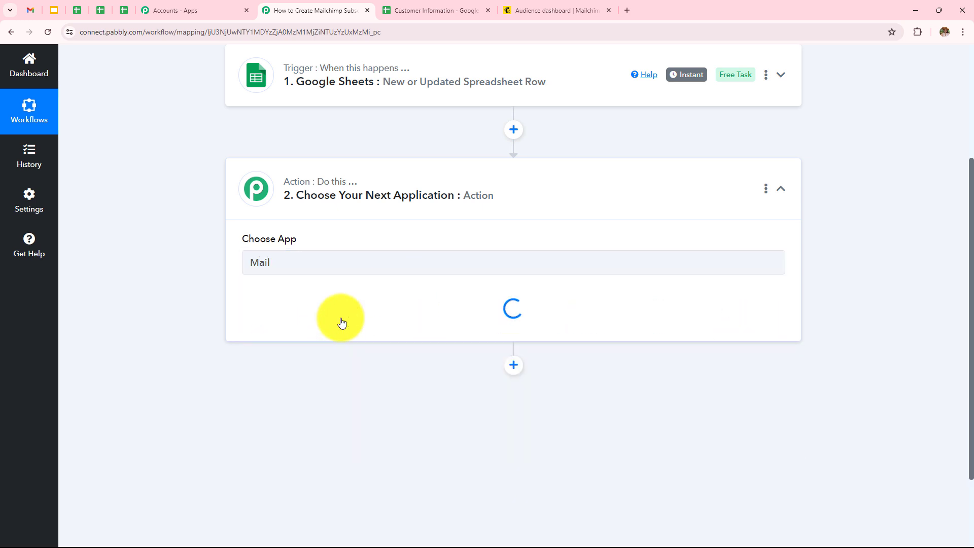
Step: Set the action event to Add New Member with Custom Fields and begin connecting an account
{"action": "left_click", "coordinate": [341, 322]}
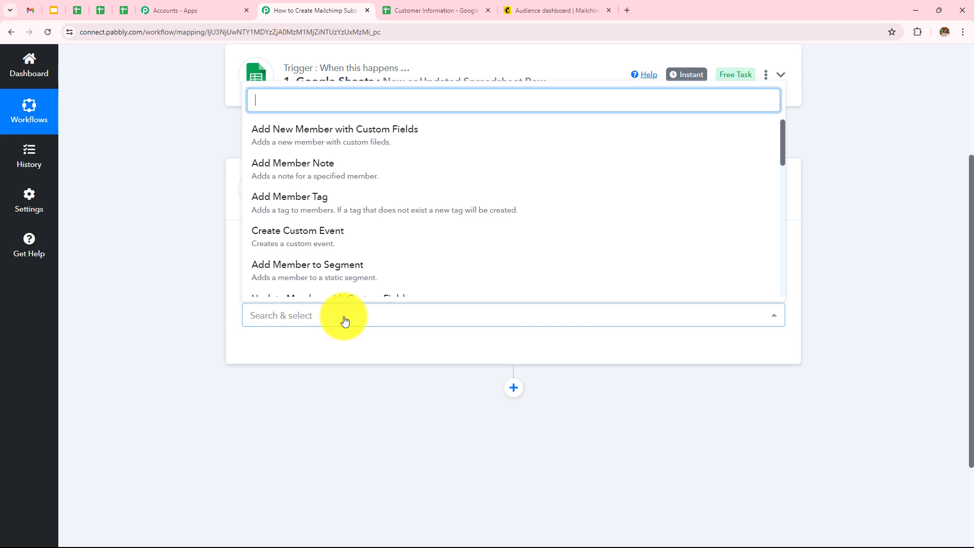
{"action": "left_click", "coordinate": [394, 134]}
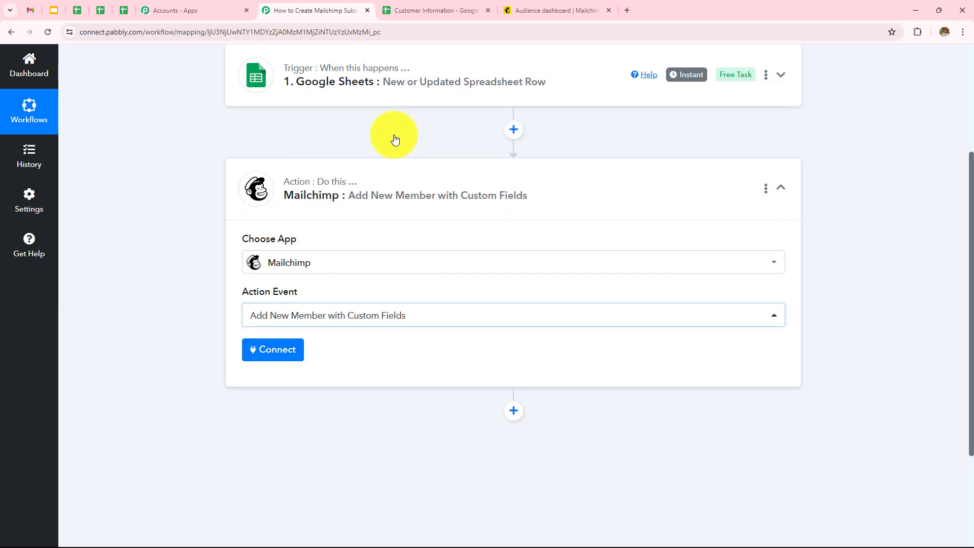
{"action": "left_click", "coordinate": [292, 350]}
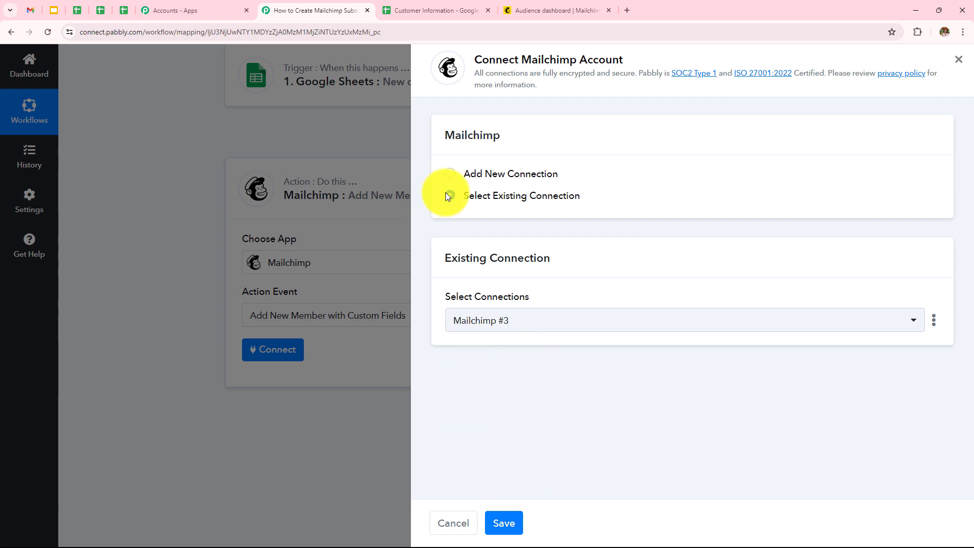
Step: Choose Add New Connection for Mailchimp, then switch to the Mailchimp audience dashboard
{"action": "left_click", "coordinate": [450, 173]}
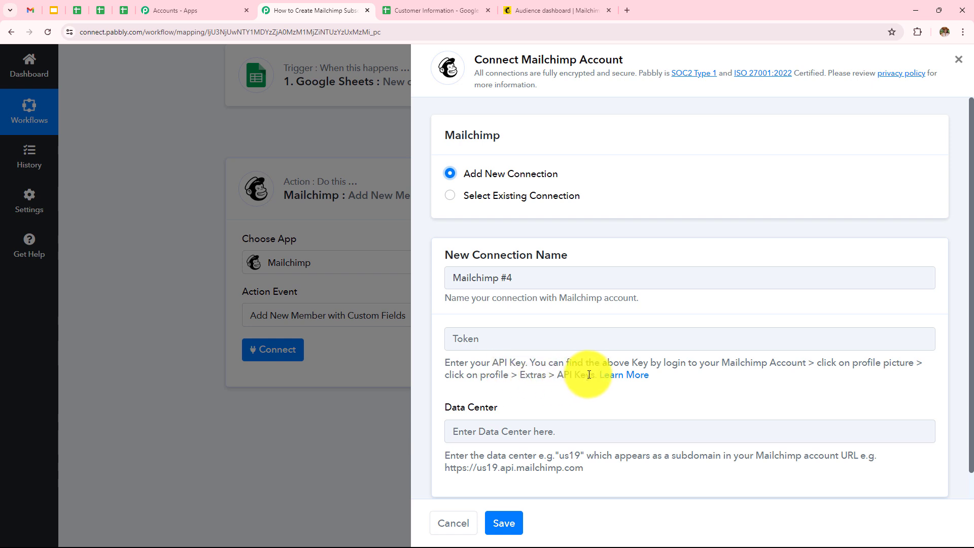
{"action": "left_click", "coordinate": [521, 13]}
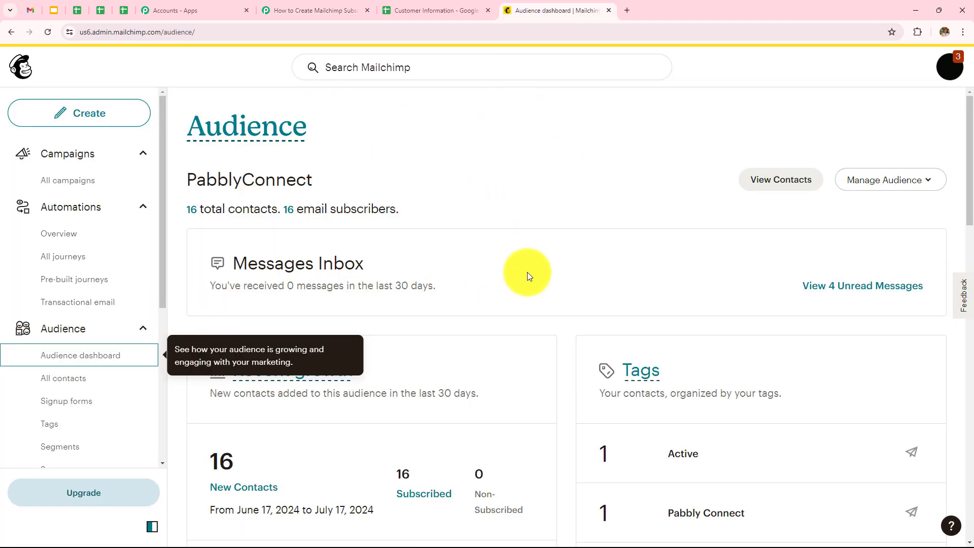
Step: Navigate from the Mailchimp profile's Extras menu to the API keys page
{"action": "left_click", "coordinate": [949, 65]}
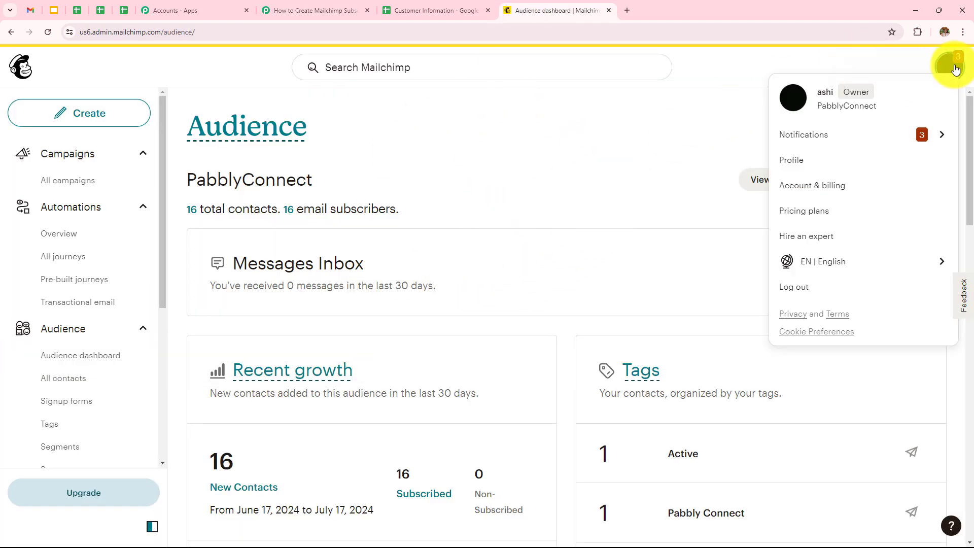
{"action": "left_click", "coordinate": [813, 164]}
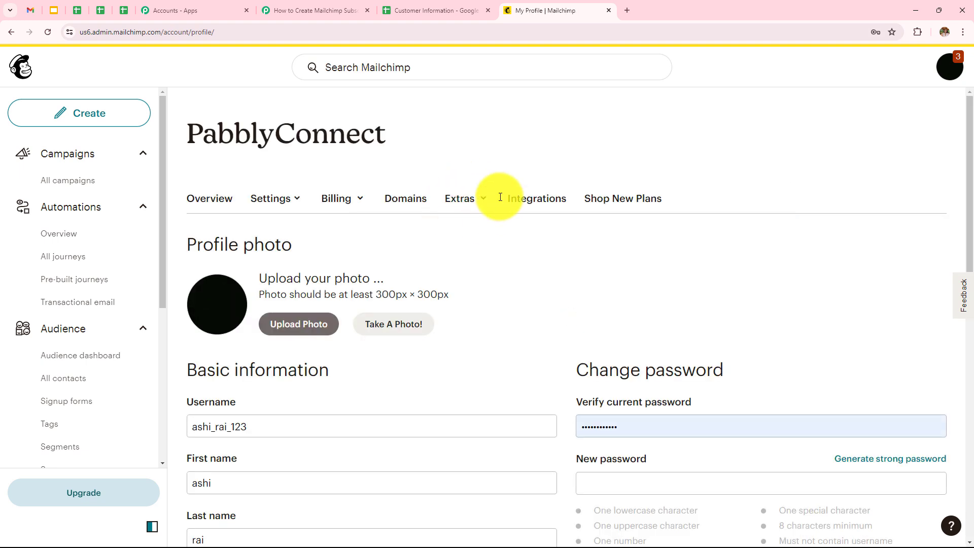
{"action": "left_click", "coordinate": [462, 203]}
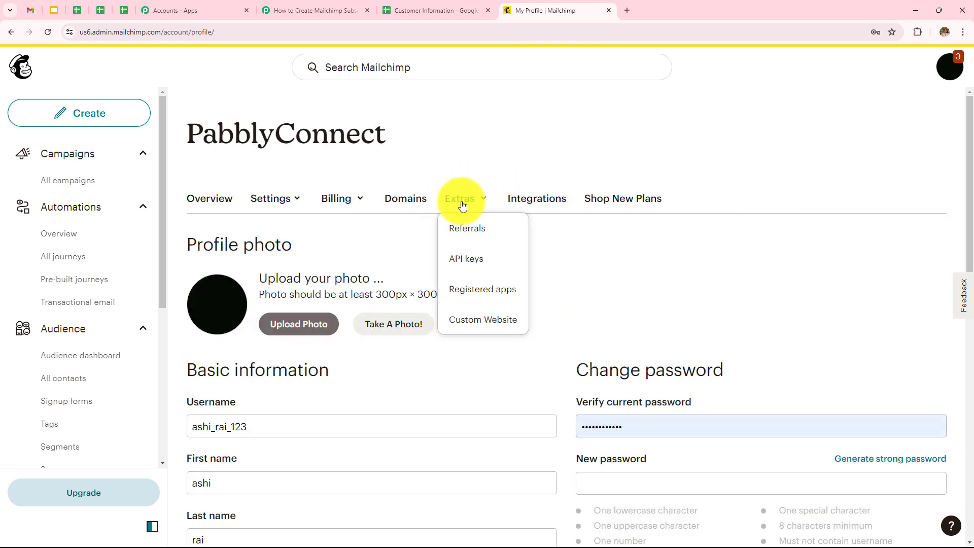
{"action": "left_click", "coordinate": [472, 260]}
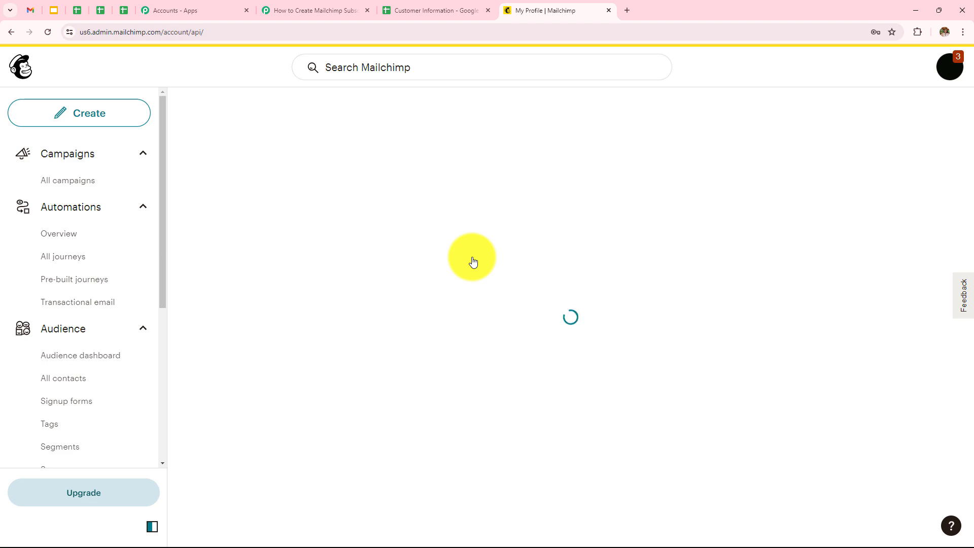
{"action": "scroll", "coordinate": [473, 261], "scroll_direction": "down", "scroll_amount": 20}
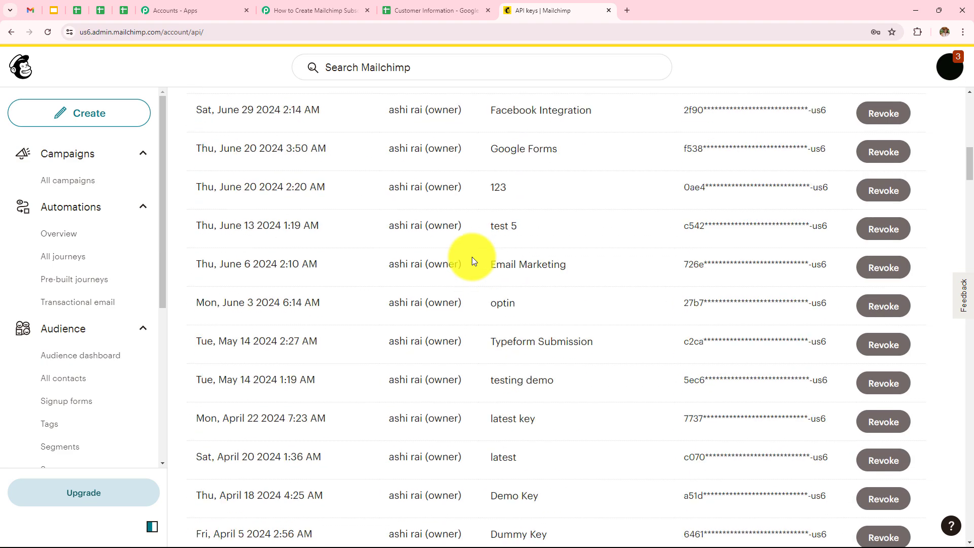
{"action": "scroll", "coordinate": [471, 260], "scroll_direction": "down", "scroll_amount": 20}
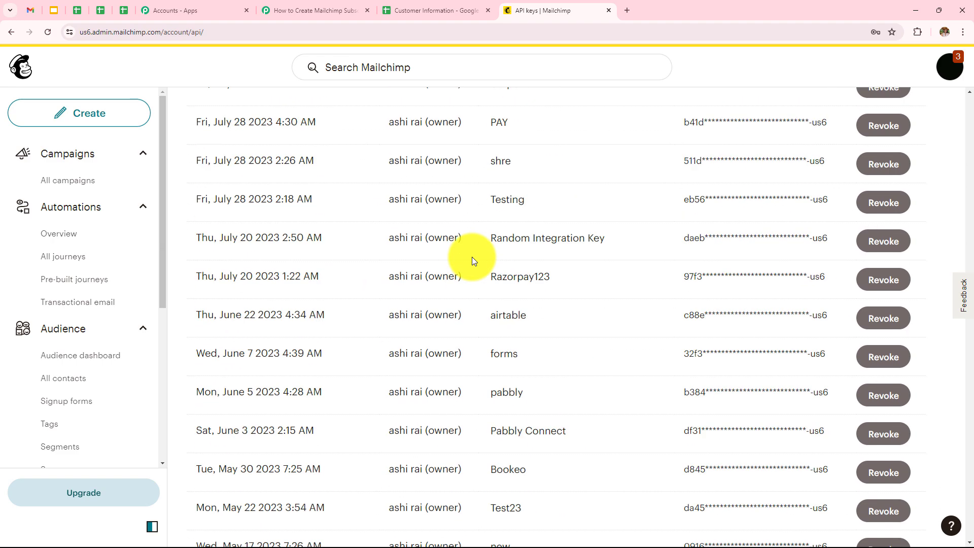
{"action": "scroll", "coordinate": [472, 256], "scroll_direction": "down", "scroll_amount": 20}
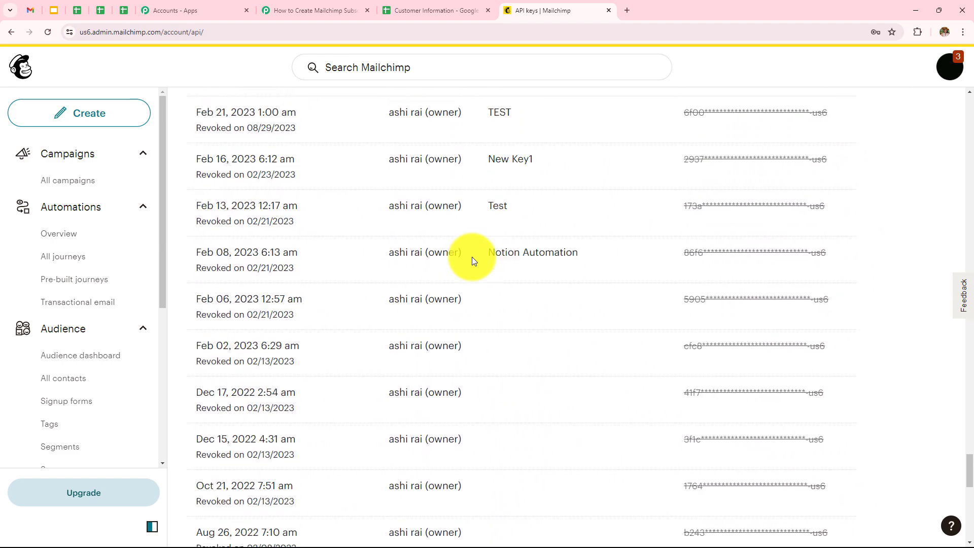
{"action": "scroll", "coordinate": [472, 257], "scroll_direction": "up", "scroll_amount": 8}
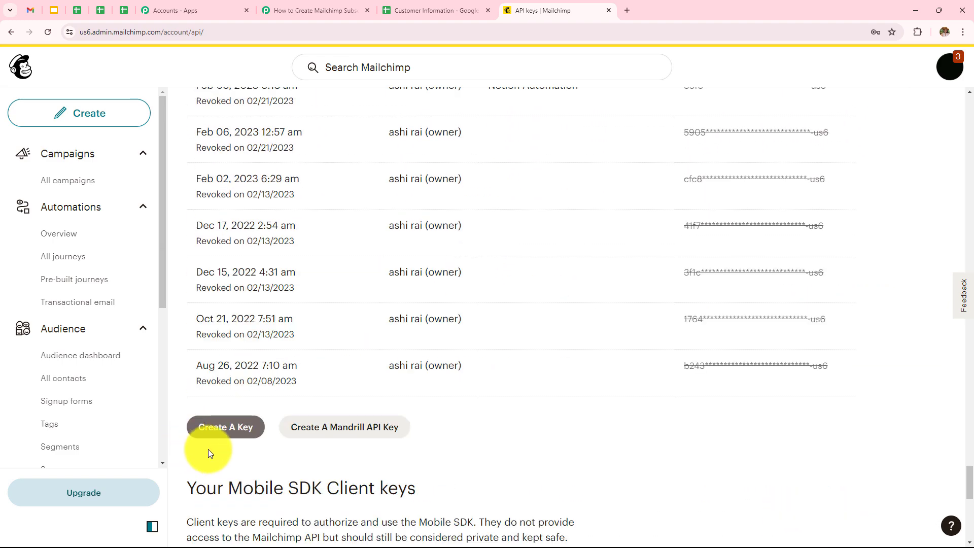
Step: Generate an API key named 'smartkey', copy it, and return to the Pabbly token field
{"action": "left_click", "coordinate": [233, 428]}
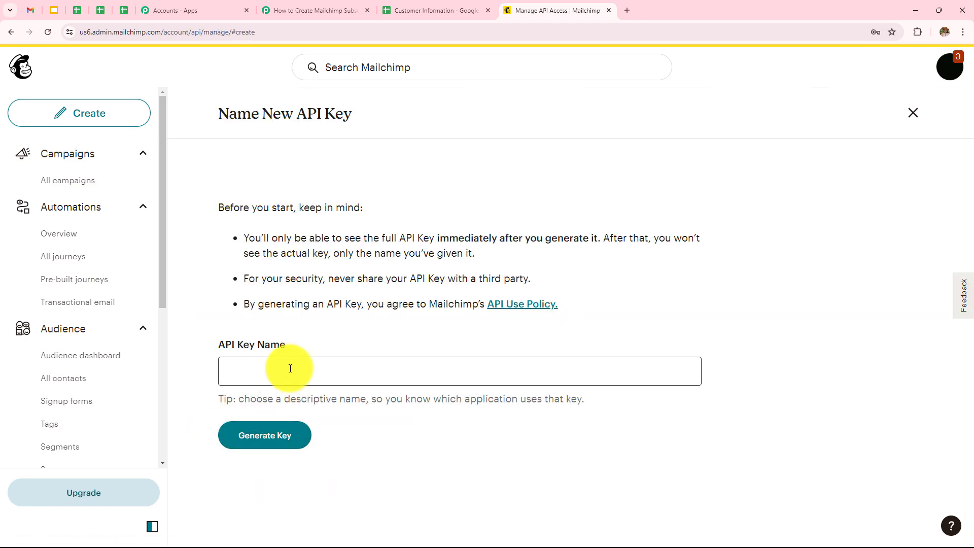
{"action": "left_click", "coordinate": [290, 368]}
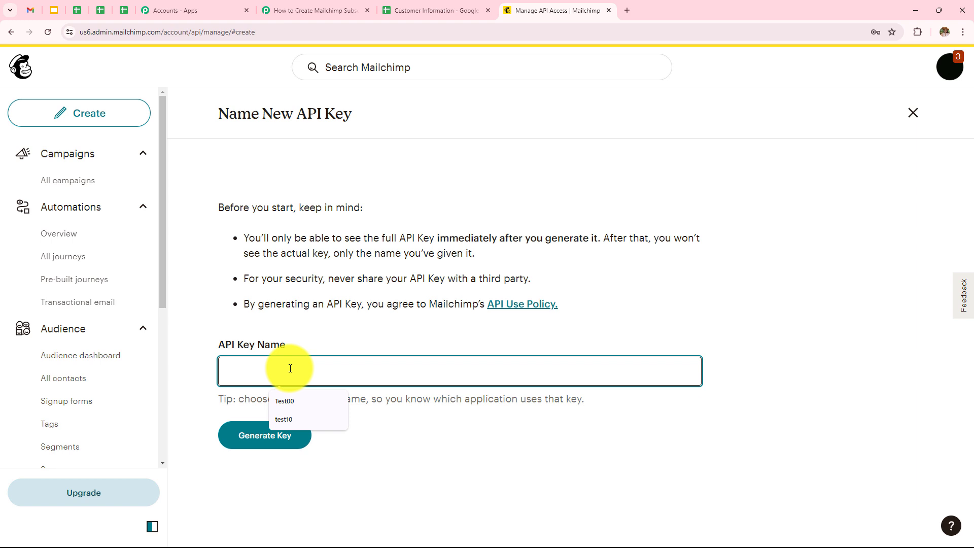
{"action": "type", "text": "sm"}
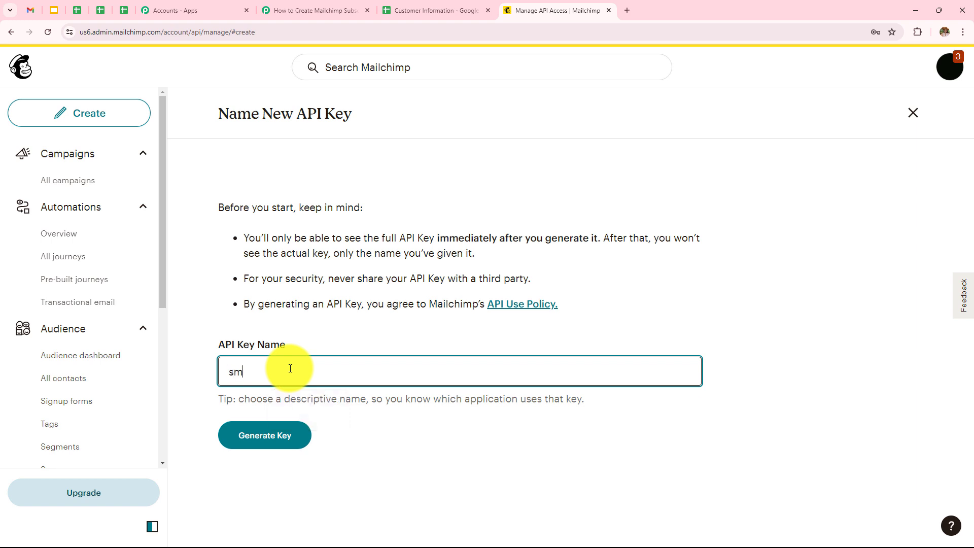
{"action": "type", "text": "artkey"}
{"action": "left_click", "coordinate": [275, 435]}
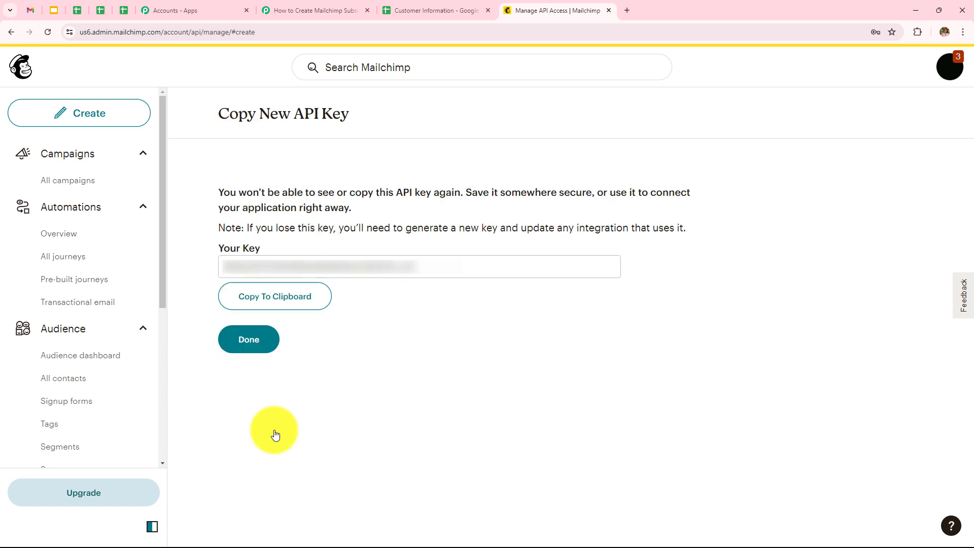
{"action": "left_click", "coordinate": [281, 307]}
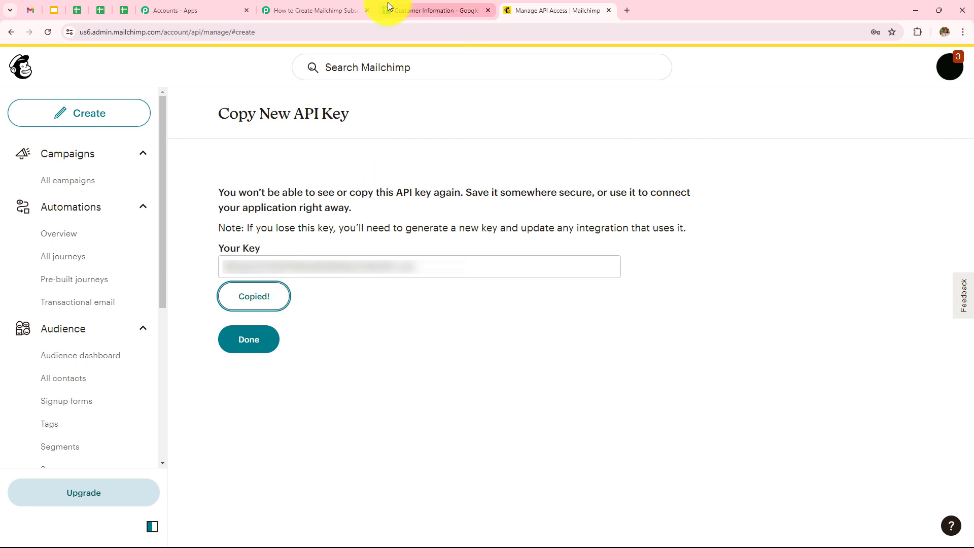
{"action": "left_click", "coordinate": [328, 8]}
{"action": "left_click", "coordinate": [512, 338]}
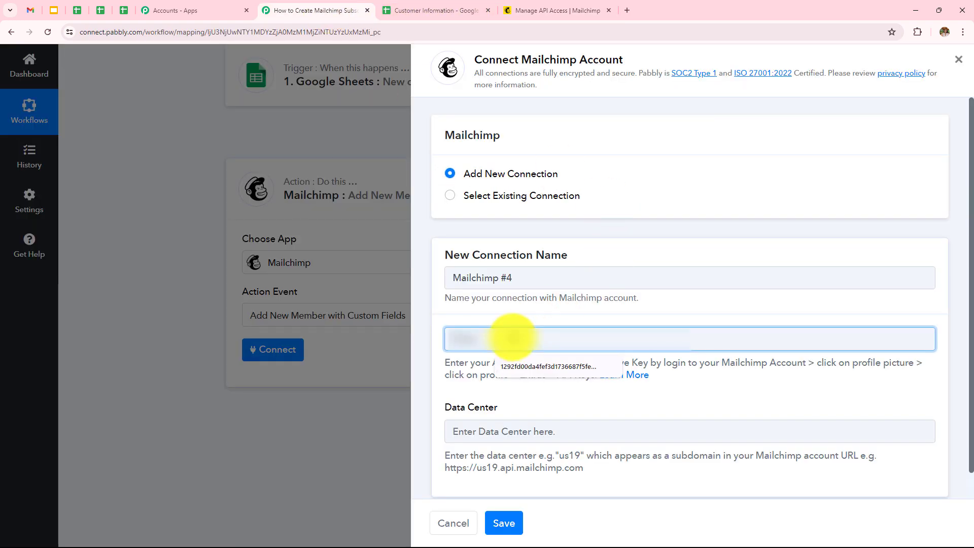
Step: Paste the new API key, enter data center us6 from the Mailchimp URL, and save the connection
{"action": "key", "text": "ctrl+v"}
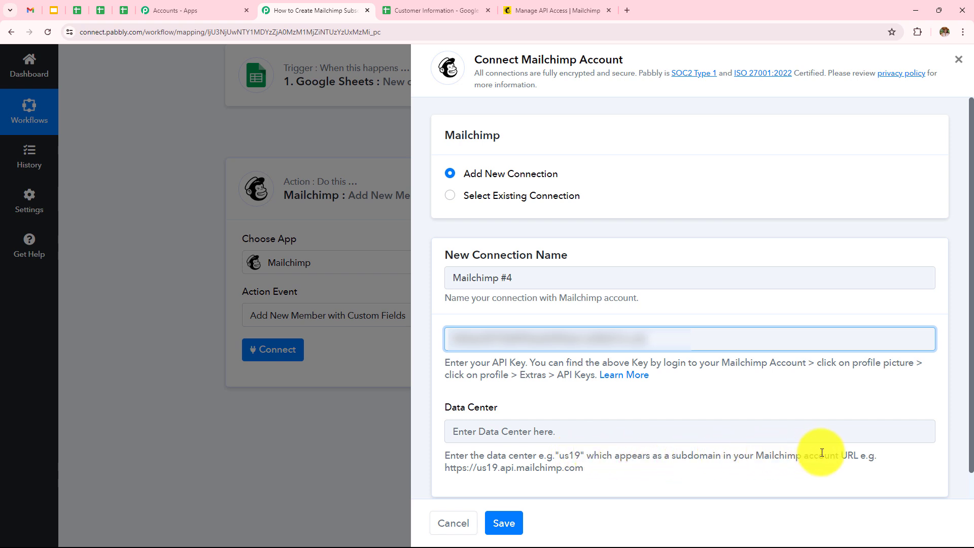
{"action": "left_click", "coordinate": [524, 17]}
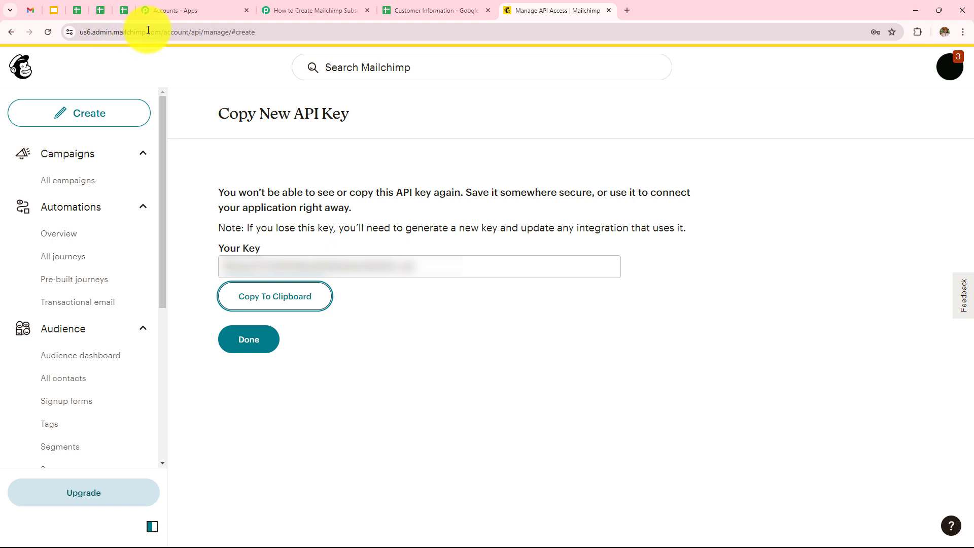
{"action": "double_click", "coordinate": [90, 33]}
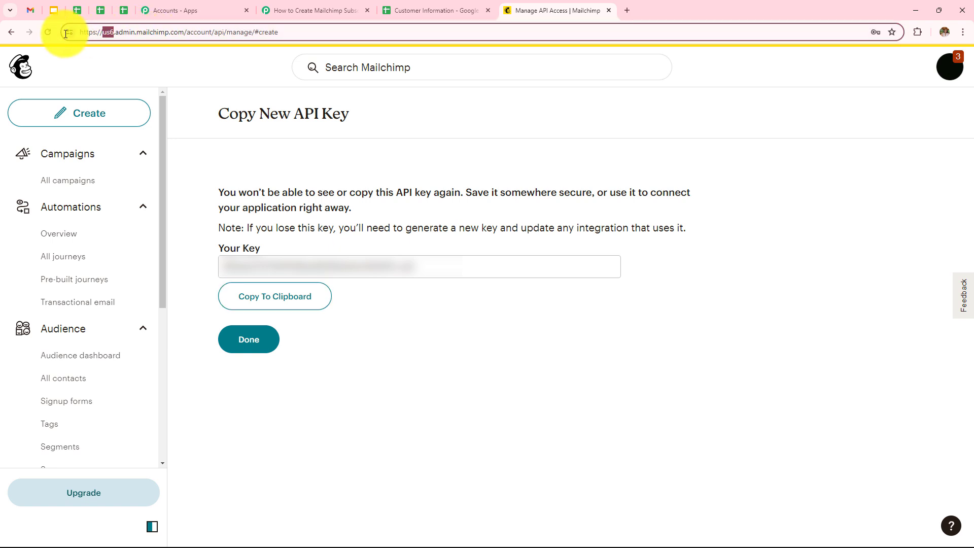
{"action": "left_click", "coordinate": [311, 11]}
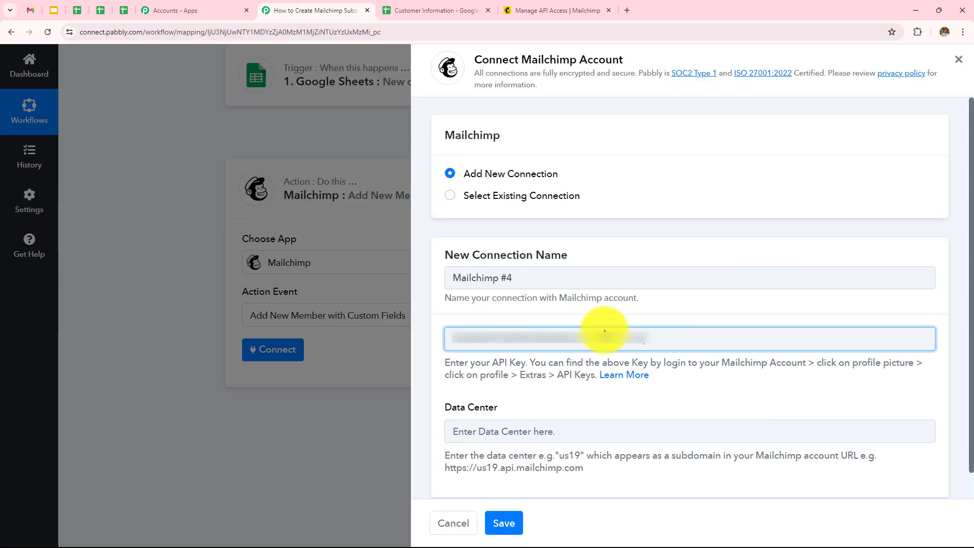
{"action": "left_click", "coordinate": [579, 435]}
{"action": "key", "text": "ctrl+v"}
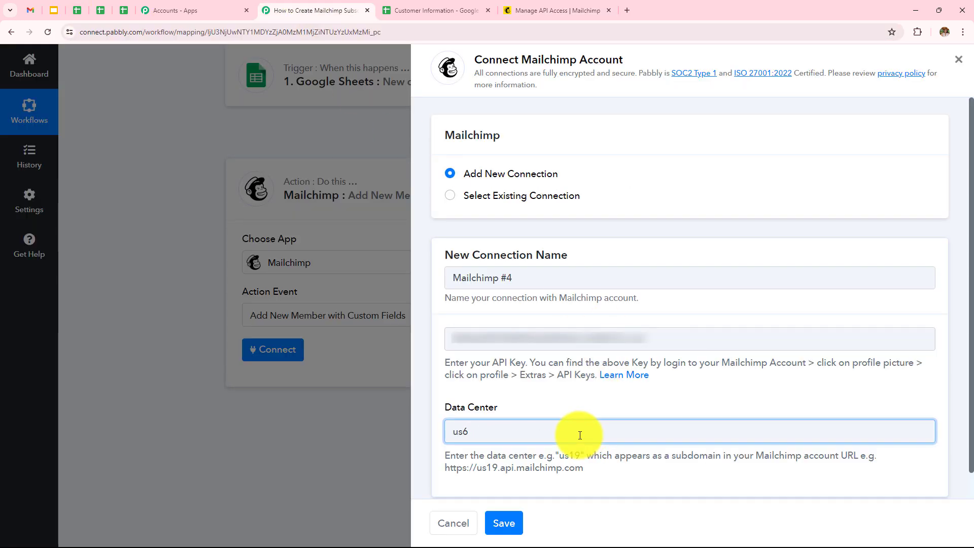
{"action": "left_click", "coordinate": [506, 531]}
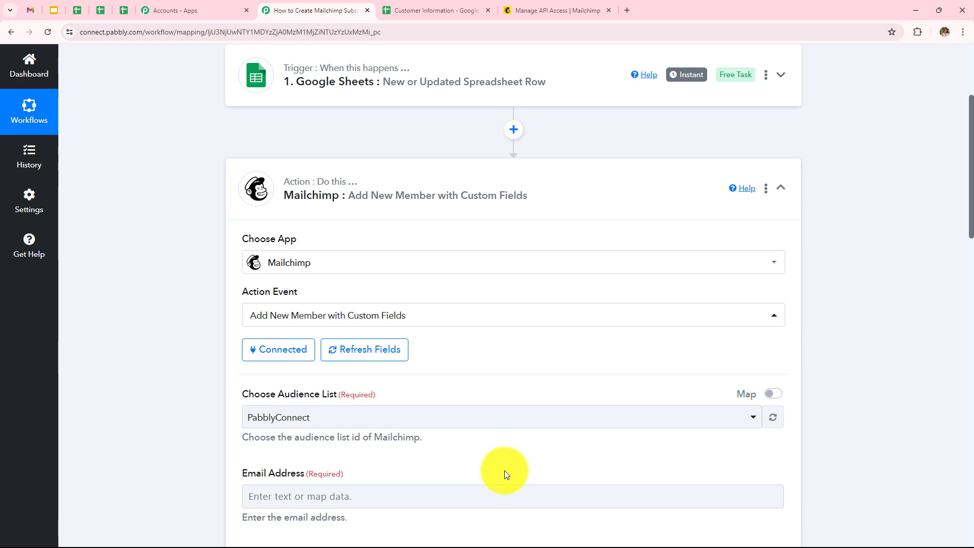
Step: Map the sheet's Email Address into the email field and keep status as Subscribed
{"action": "scroll", "coordinate": [505, 470], "scroll_direction": "down", "scroll_amount": 5}
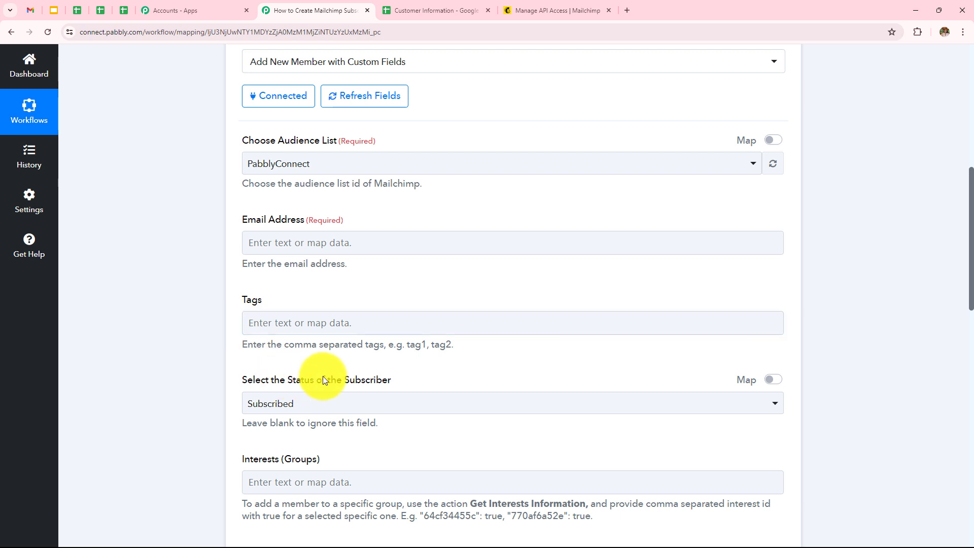
{"action": "left_click", "coordinate": [399, 244]}
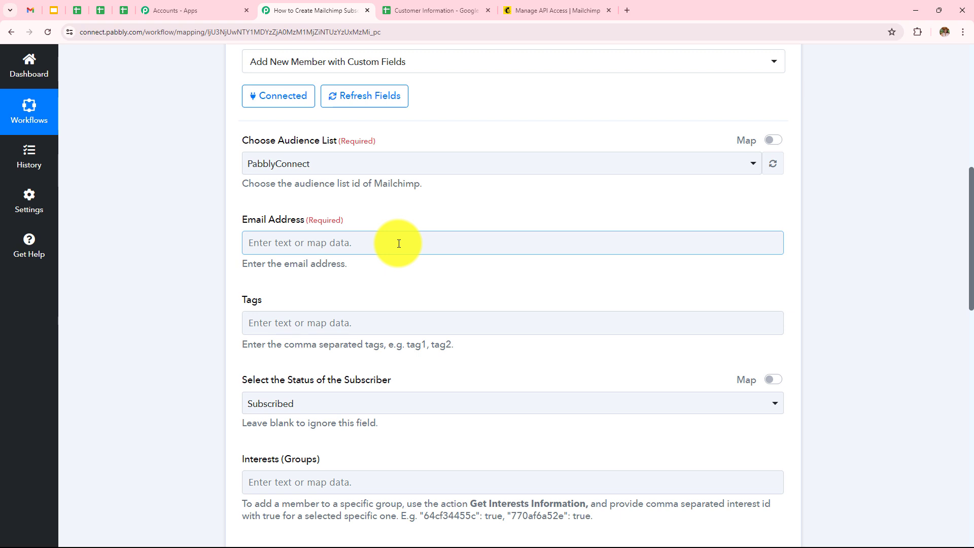
{"action": "left_click", "coordinate": [398, 244]}
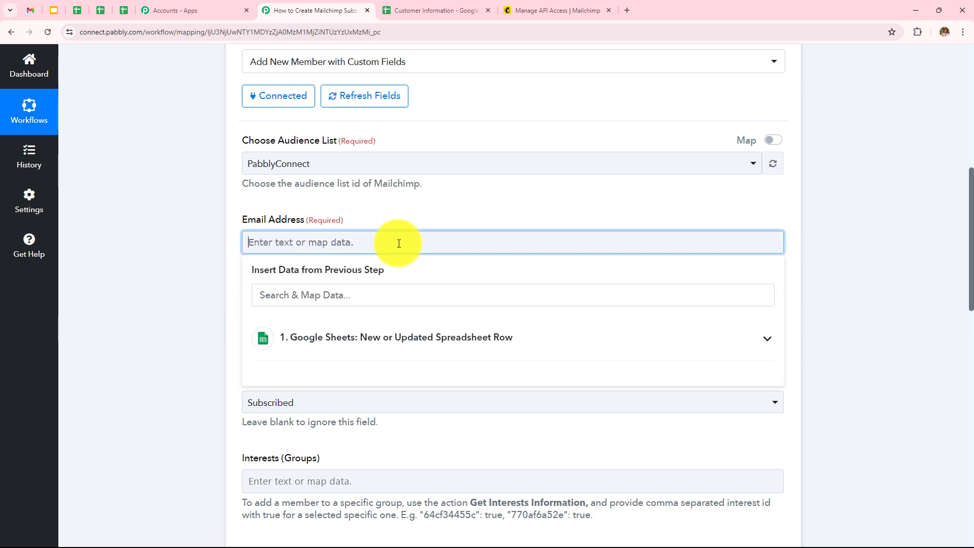
{"action": "left_click", "coordinate": [359, 337]}
{"action": "scroll", "coordinate": [387, 420], "scroll_direction": "down", "scroll_amount": 2}
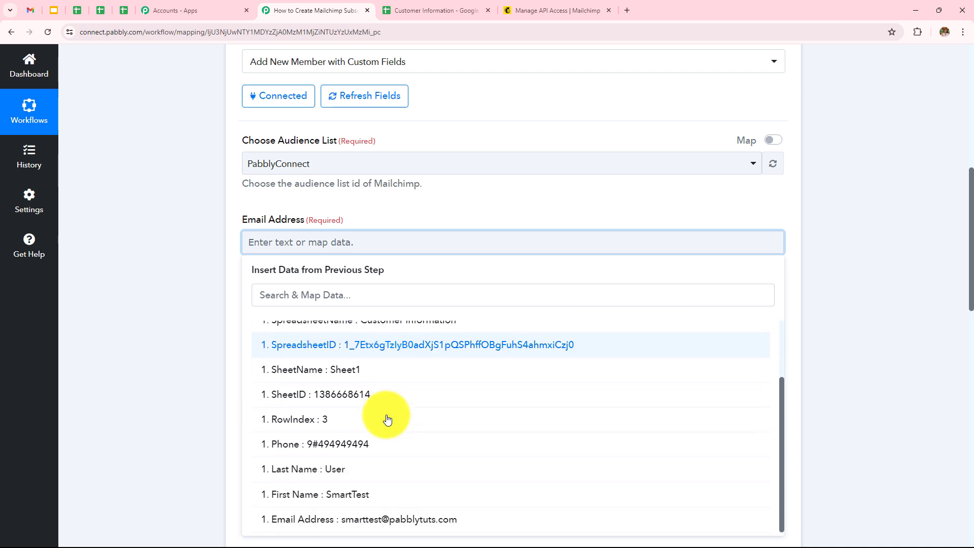
{"action": "left_click", "coordinate": [405, 520]}
{"action": "left_click", "coordinate": [196, 277]}
{"action": "scroll", "coordinate": [337, 86], "scroll_direction": "down", "scroll_amount": 4}
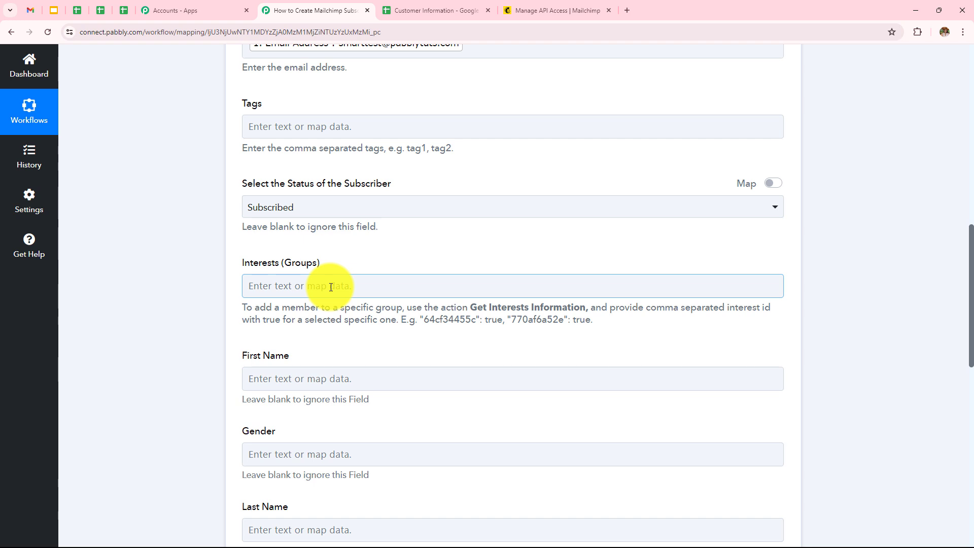
{"action": "left_click", "coordinate": [320, 208]}
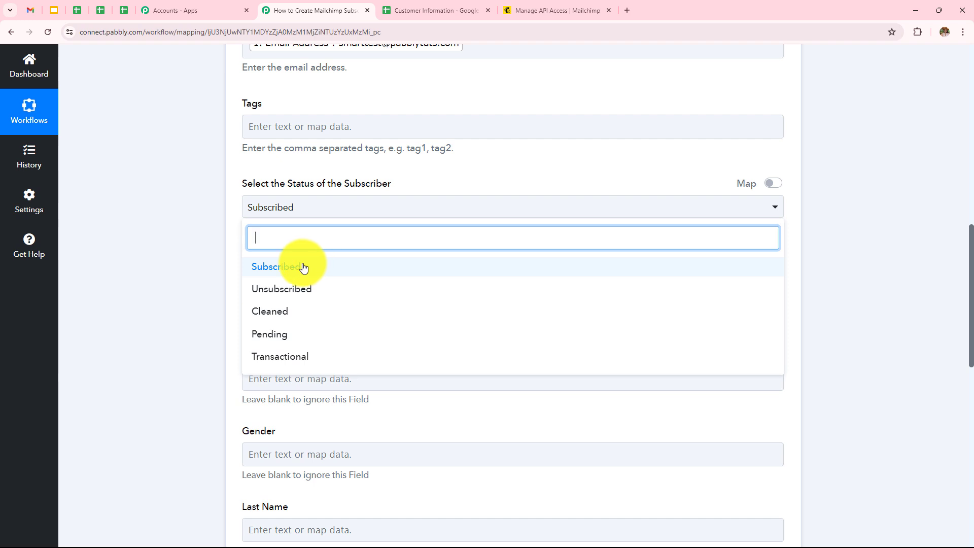
{"action": "left_click", "coordinate": [320, 267]}
Step: Map the sheet's First Name and Last Name into the First Name and Last Name fields
{"action": "scroll", "coordinate": [292, 294], "scroll_direction": "down", "scroll_amount": 3}
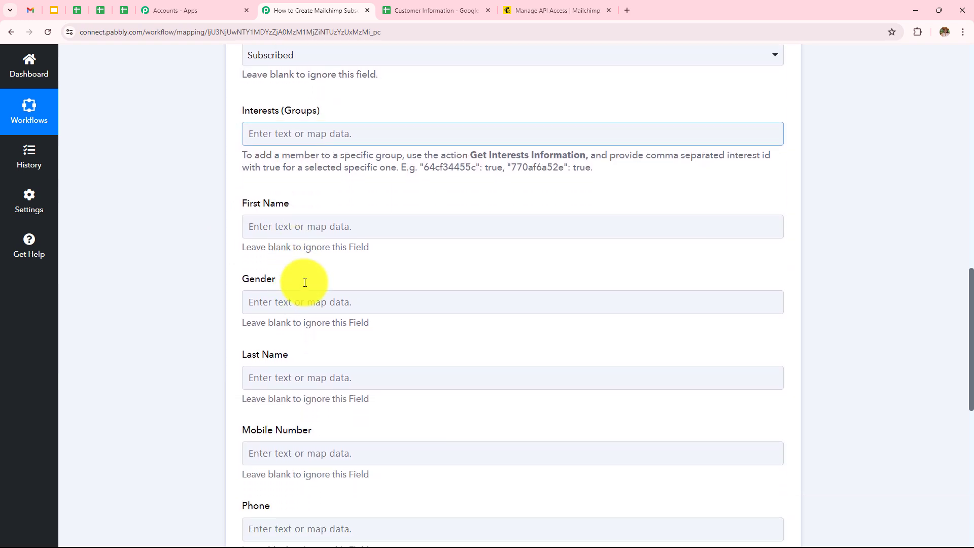
{"action": "left_click", "coordinate": [321, 223]}
{"action": "left_click", "coordinate": [314, 318]}
{"action": "scroll", "coordinate": [335, 411], "scroll_direction": "down", "scroll_amount": 2}
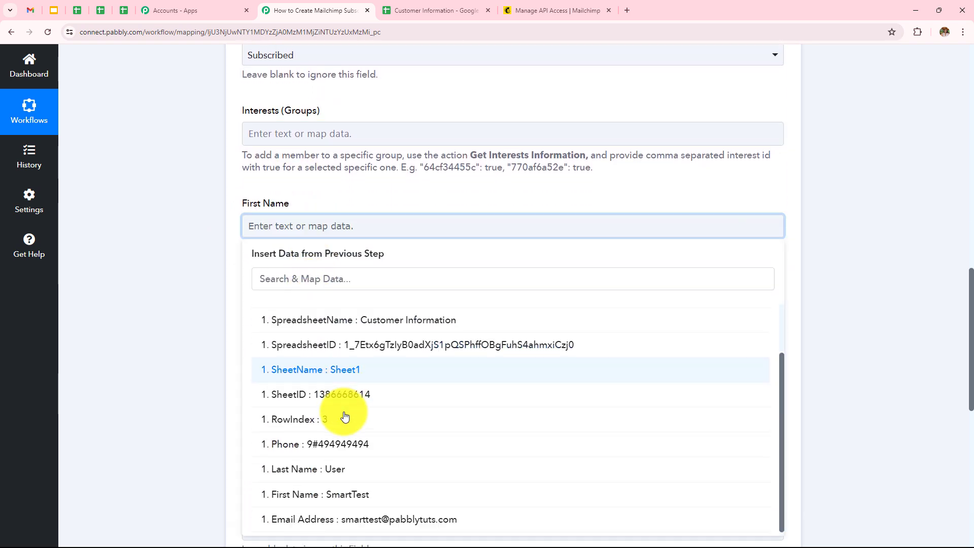
{"action": "left_click", "coordinate": [326, 500]}
{"action": "left_click", "coordinate": [232, 322]}
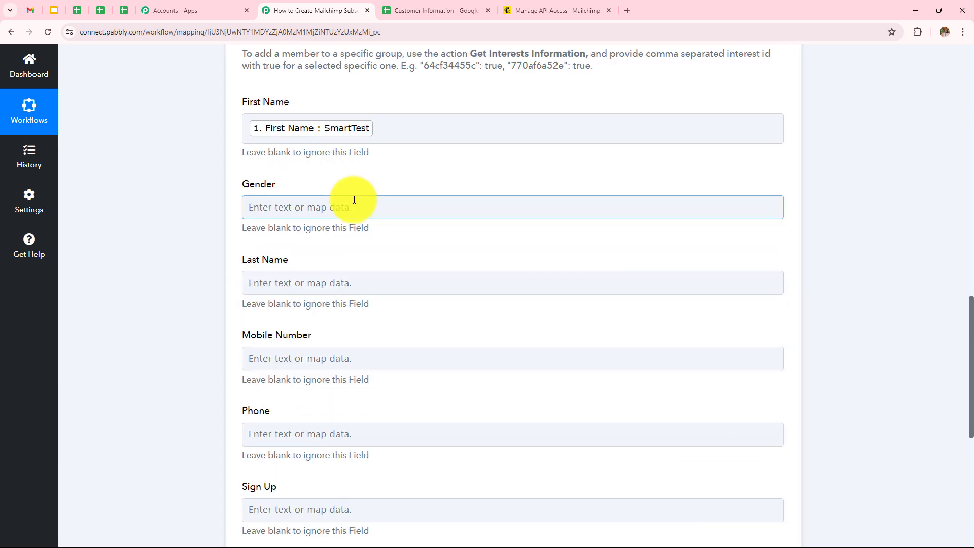
{"action": "left_click", "coordinate": [348, 282]}
{"action": "left_click", "coordinate": [358, 384]}
{"action": "scroll", "coordinate": [337, 416], "scroll_direction": "down", "scroll_amount": 3}
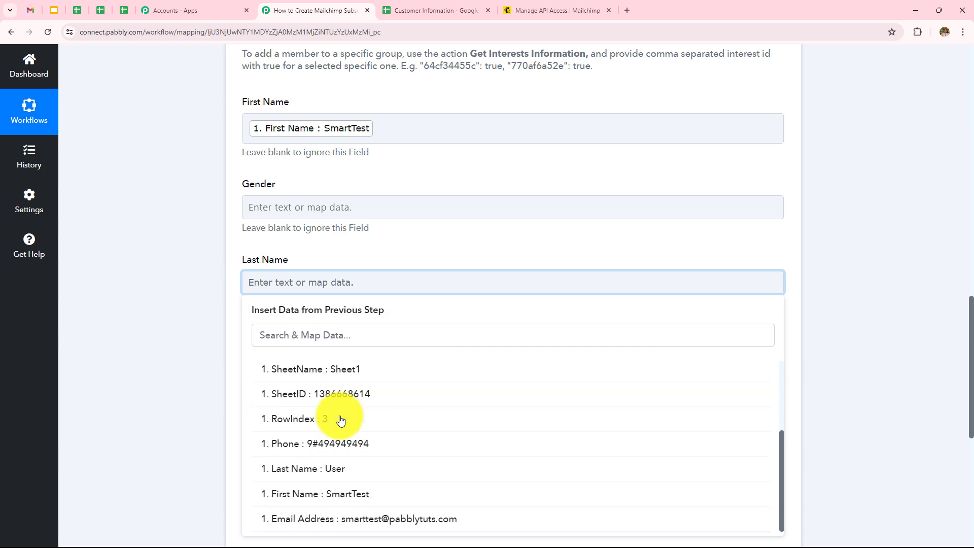
{"action": "left_click", "coordinate": [350, 474]}
{"action": "left_click", "coordinate": [188, 306]}
Step: Map the sheet's Phone into the Mobile Number field
{"action": "scroll", "coordinate": [299, 275], "scroll_direction": "down", "scroll_amount": 5}
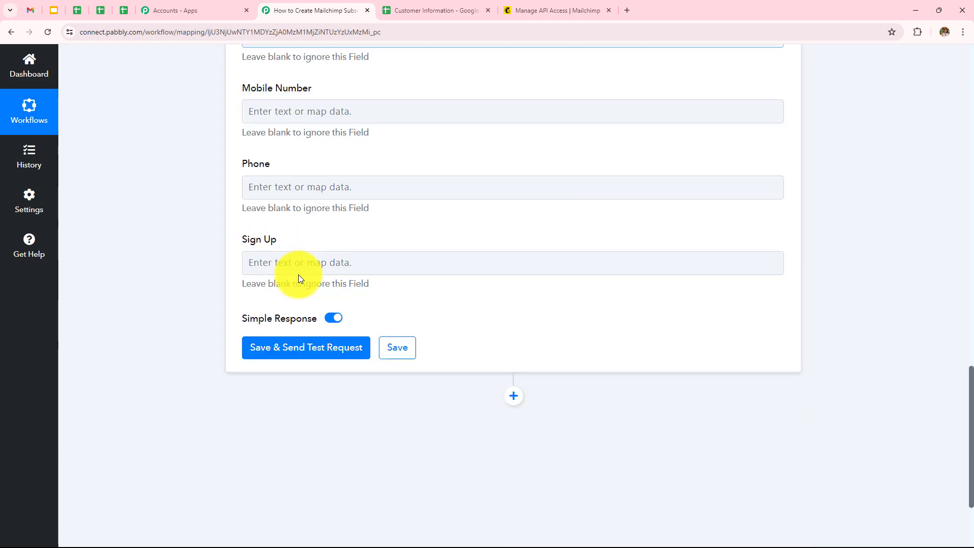
{"action": "left_click", "coordinate": [337, 110]}
{"action": "left_click", "coordinate": [339, 206]}
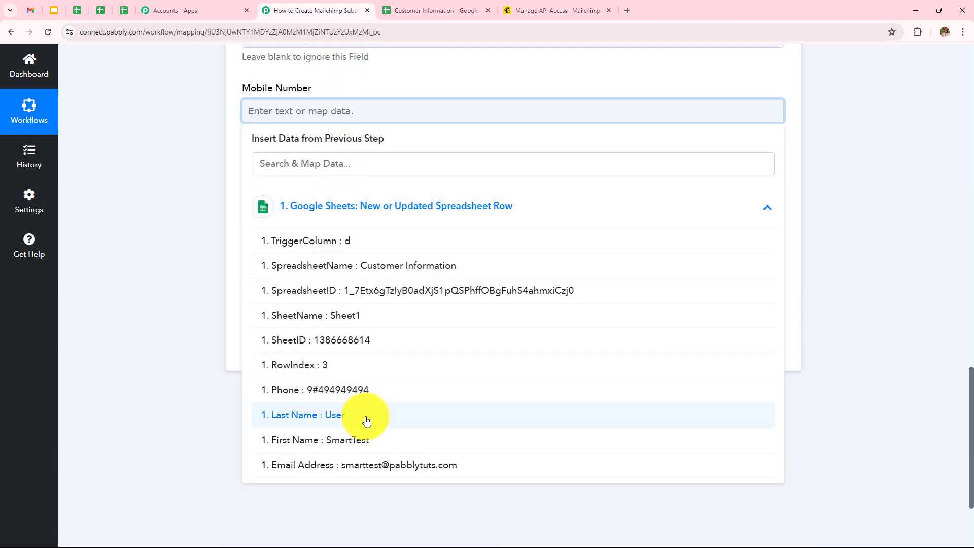
{"action": "left_click", "coordinate": [355, 391]}
{"action": "left_click", "coordinate": [190, 178]}
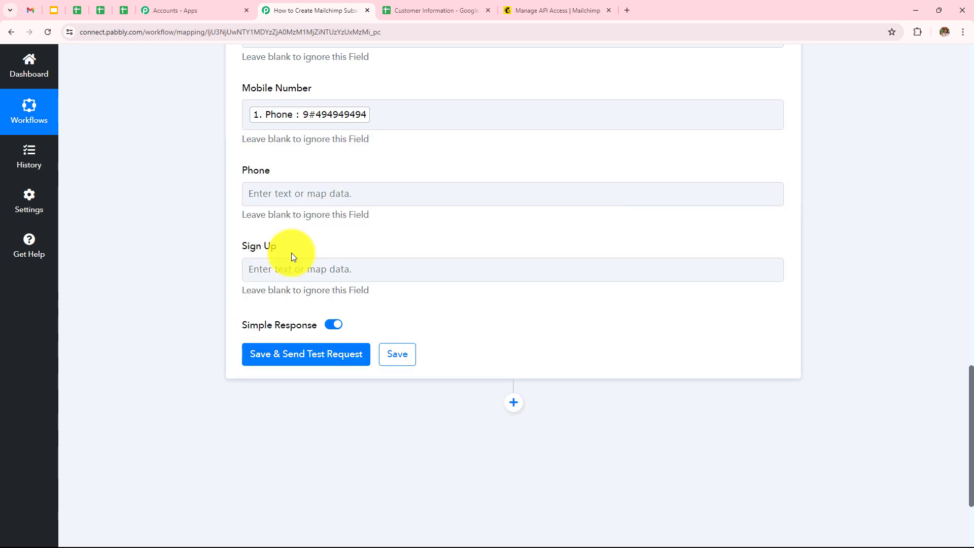
{"action": "scroll", "coordinate": [292, 256], "scroll_direction": "up", "scroll_amount": 6}
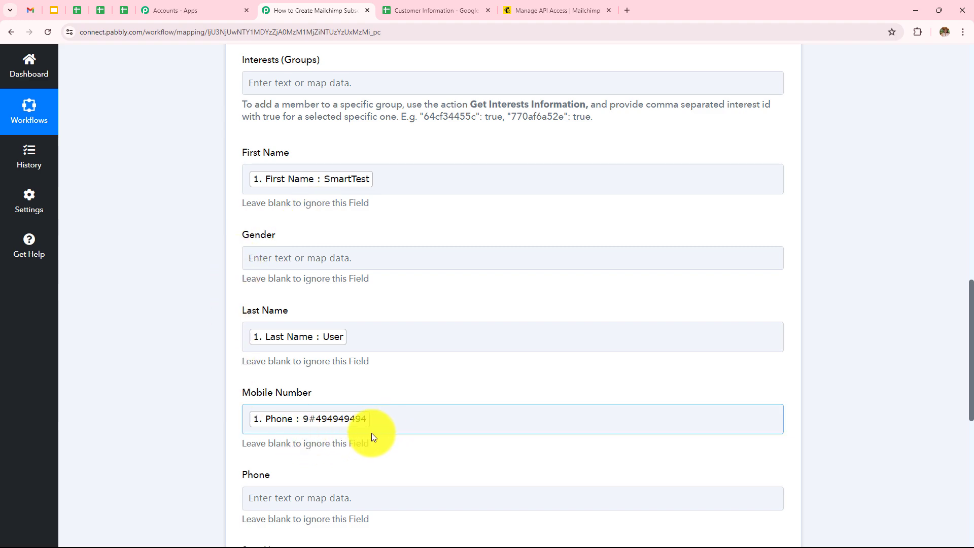
{"action": "scroll", "coordinate": [400, 349], "scroll_direction": "down", "scroll_amount": 5}
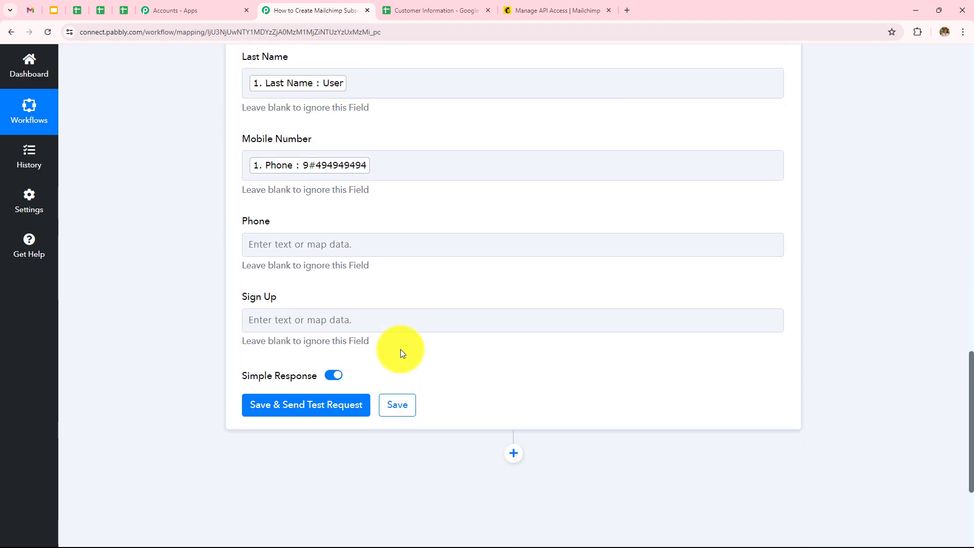
Step: Save the Mailchimp action, send a test request, and review the Response Received details
{"action": "left_click", "coordinate": [306, 405]}
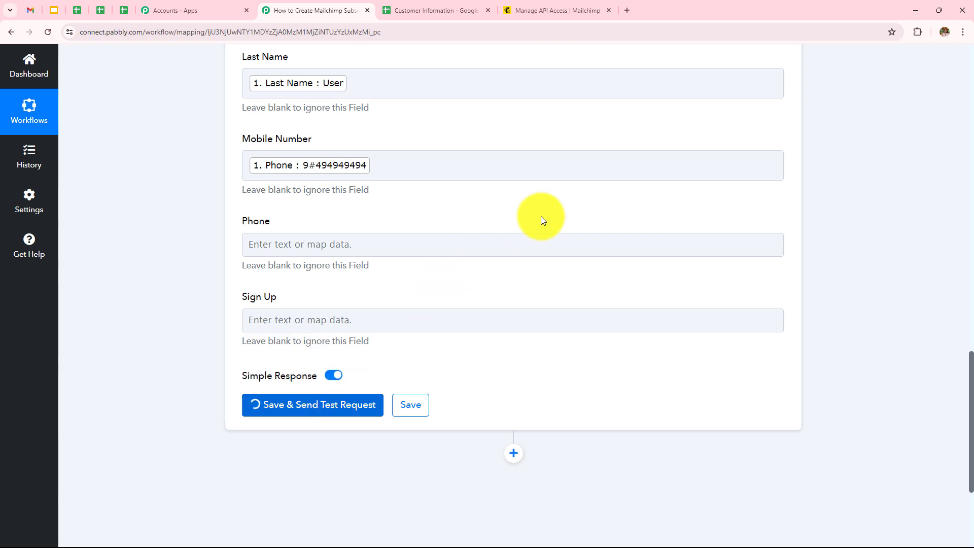
{"action": "scroll", "coordinate": [541, 216], "scroll_direction": "down", "scroll_amount": 5}
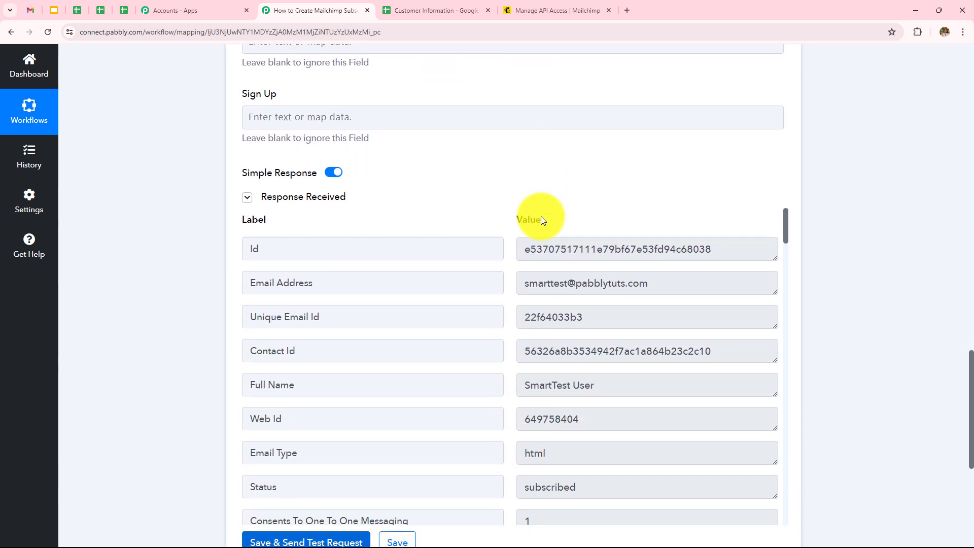
{"action": "scroll", "coordinate": [558, 310], "scroll_direction": "down", "scroll_amount": 6}
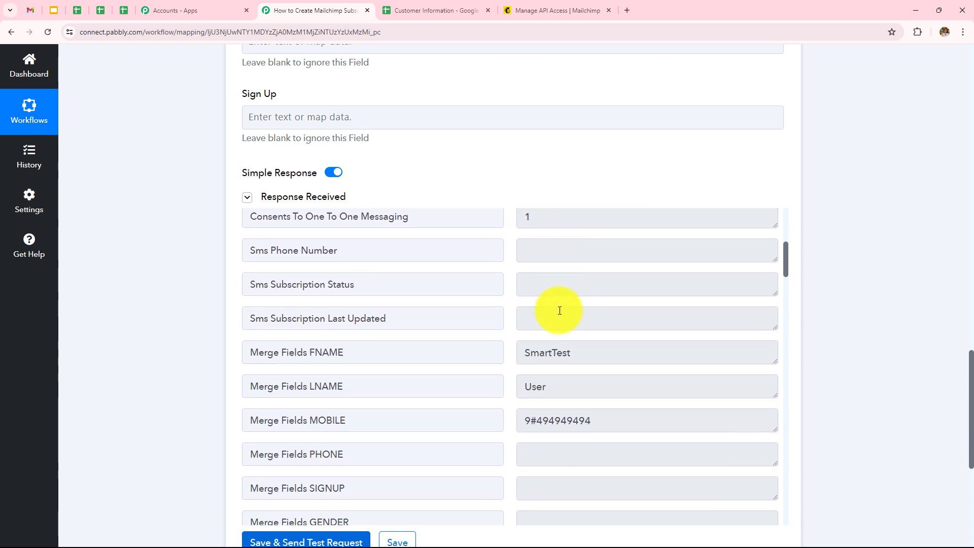
{"action": "scroll", "coordinate": [314, 285], "scroll_direction": "up", "scroll_amount": 8}
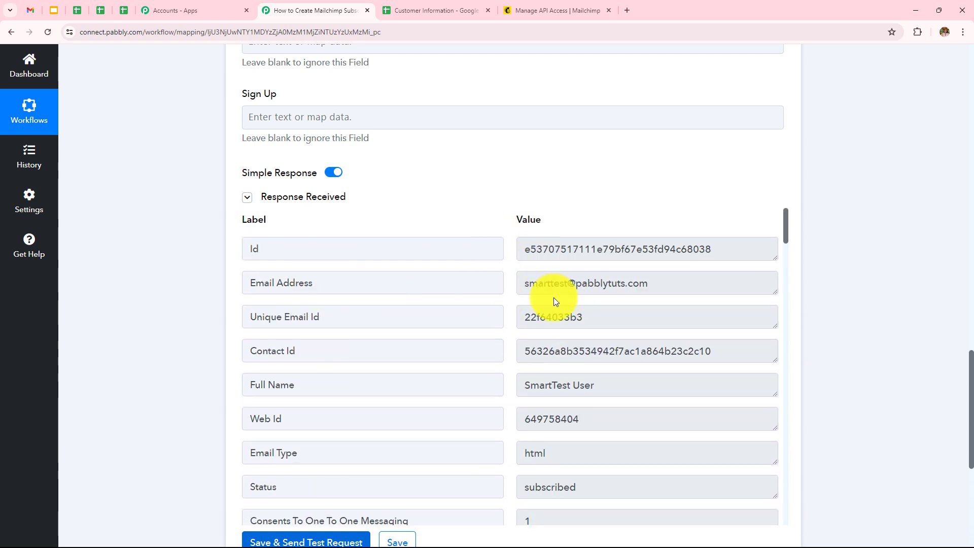
{"action": "scroll", "coordinate": [555, 301], "scroll_direction": "down", "scroll_amount": 2}
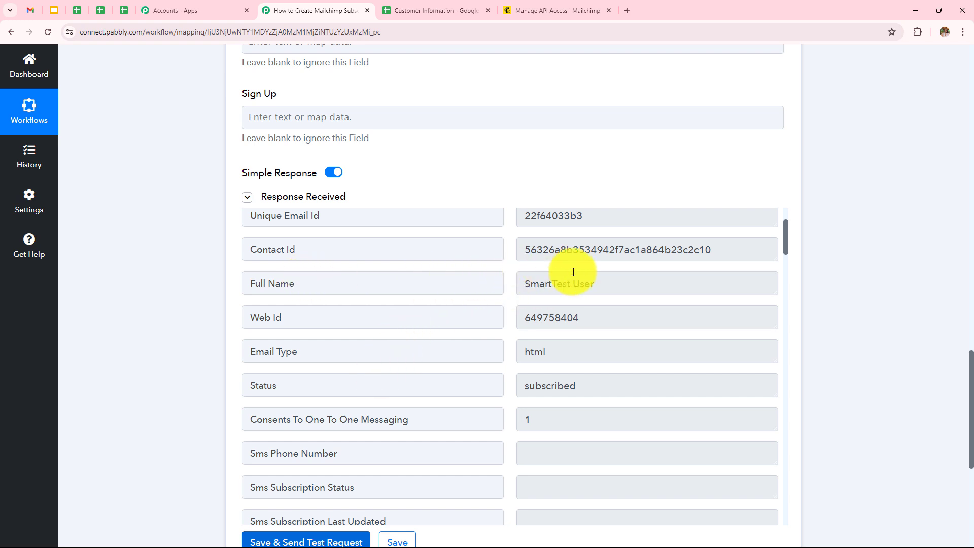
{"action": "scroll", "coordinate": [427, 341], "scroll_direction": "down", "scroll_amount": 6}
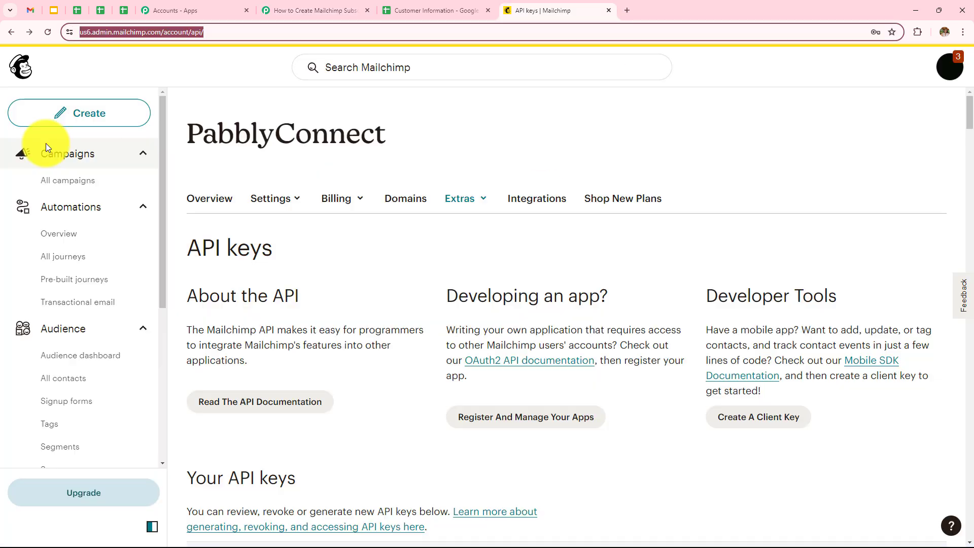
Step: Check the PabblyConnect audience's All contacts list shows the test contact Subscribed, then return to Customer Information
{"action": "left_click", "coordinate": [81, 276]}
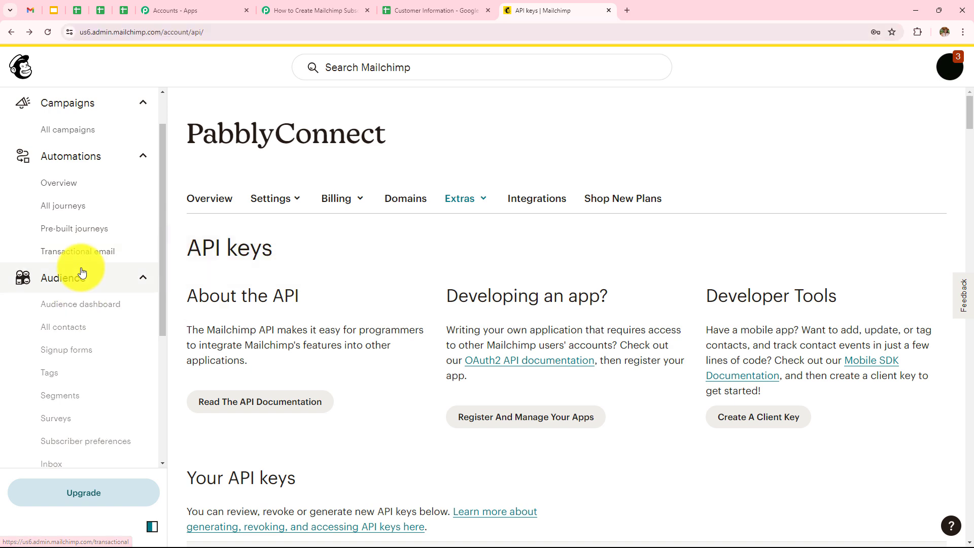
{"action": "scroll", "coordinate": [82, 284], "scroll_direction": "down", "scroll_amount": 2}
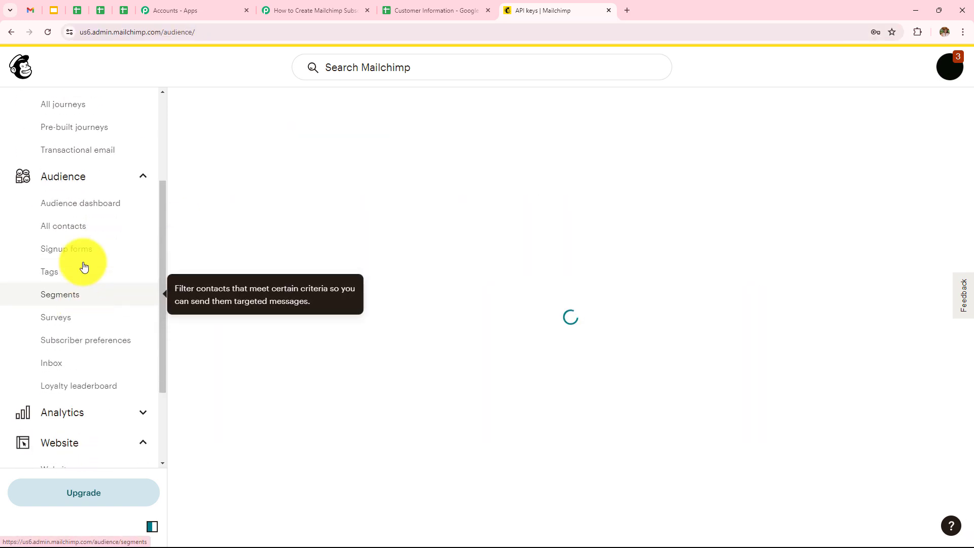
{"action": "left_click", "coordinate": [73, 225]}
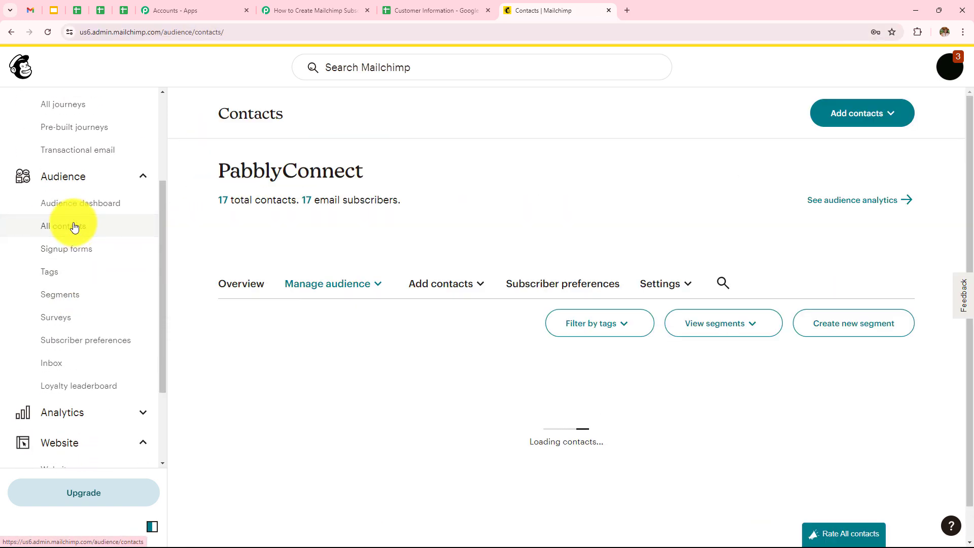
{"action": "scroll", "coordinate": [308, 176], "scroll_direction": "down", "scroll_amount": 4}
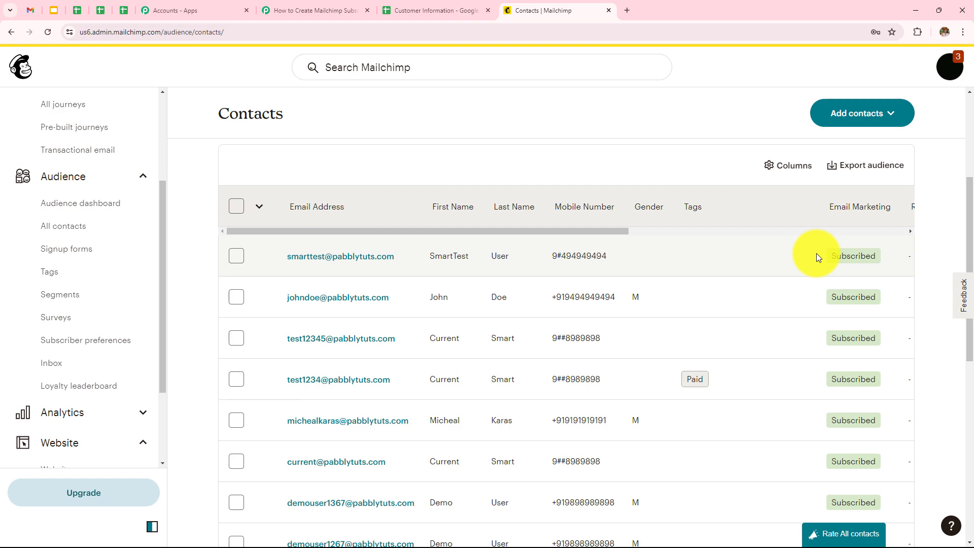
{"action": "left_click", "coordinate": [435, 13]}
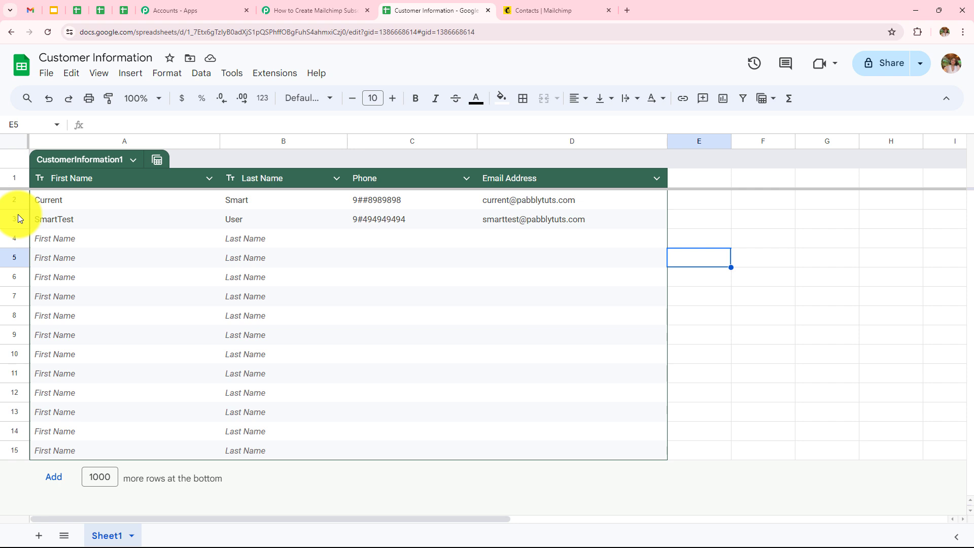
Step: Fill A4–D4 with a test customer's first name, last name, phone number and e-mail address
{"action": "double_click", "coordinate": [84, 239]}
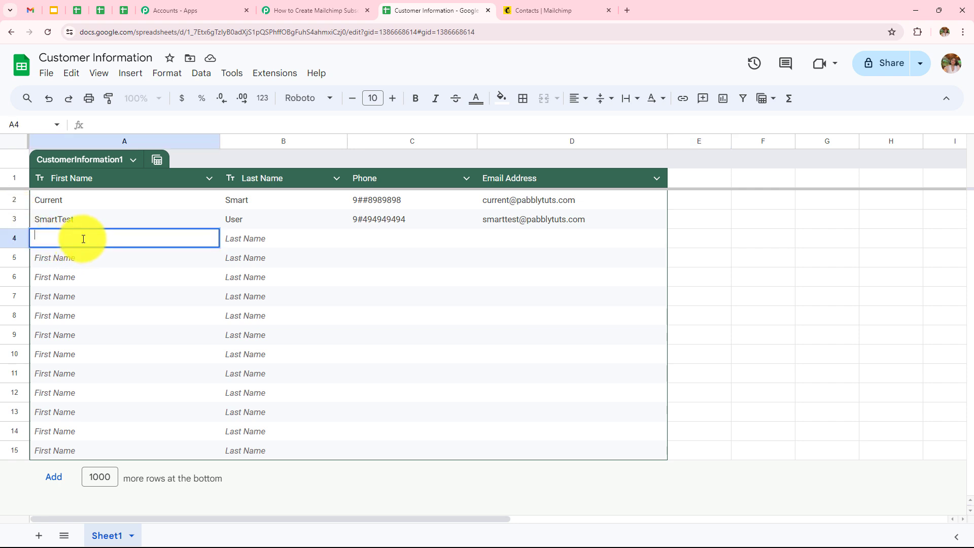
{"action": "type", "text": "CurrentSmart"}
{"action": "double_click", "coordinate": [240, 233]}
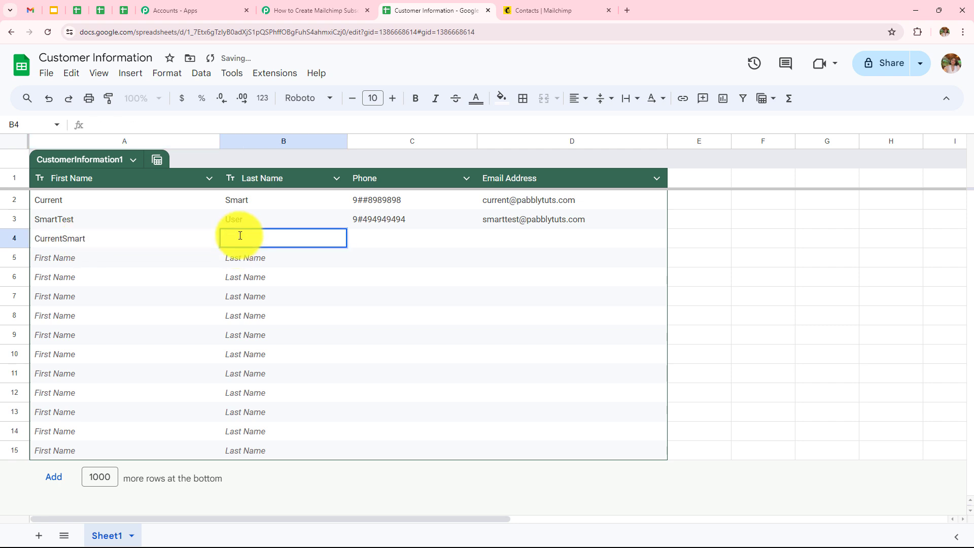
{"action": "type", "text": "UserTest"}
{"action": "left_click", "coordinate": [385, 236]}
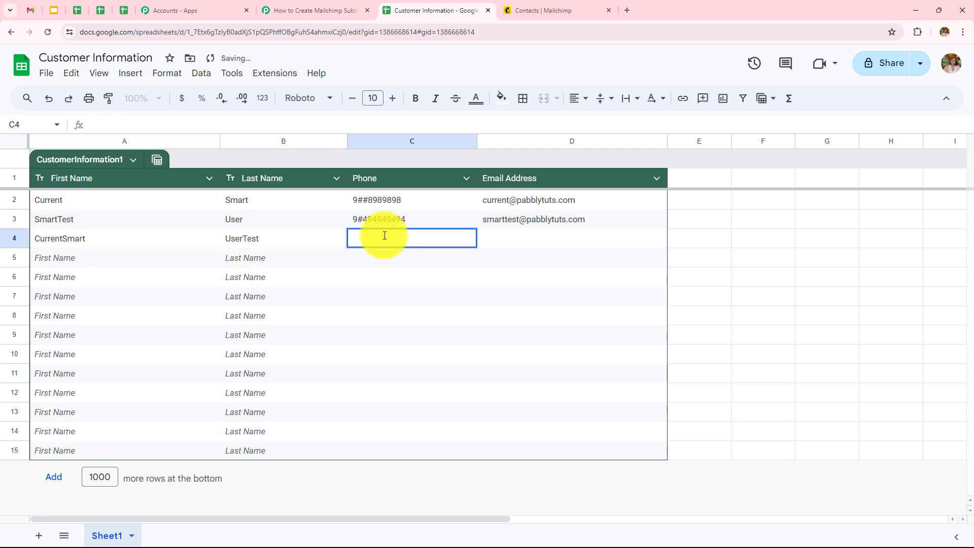
{"action": "type", "text": "91#######91"}
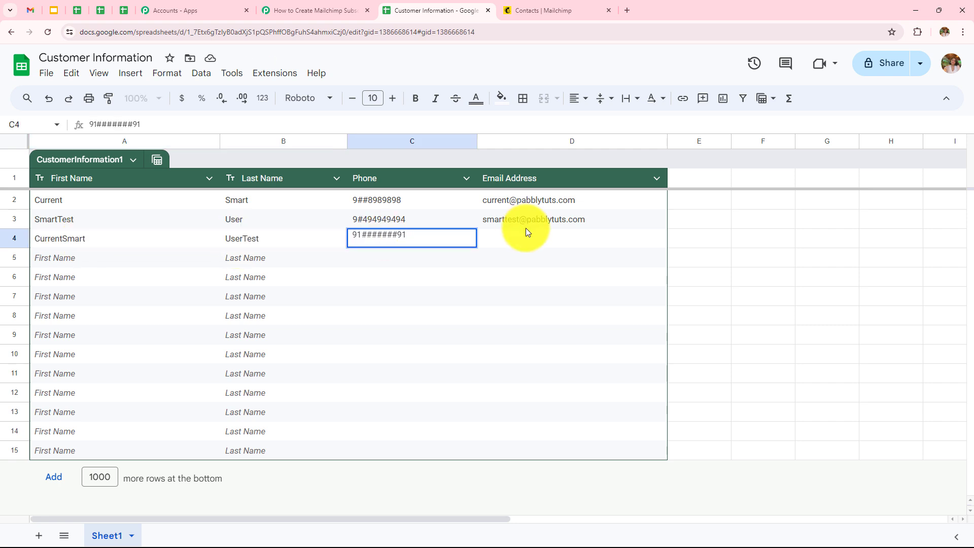
{"action": "left_click", "coordinate": [517, 241]}
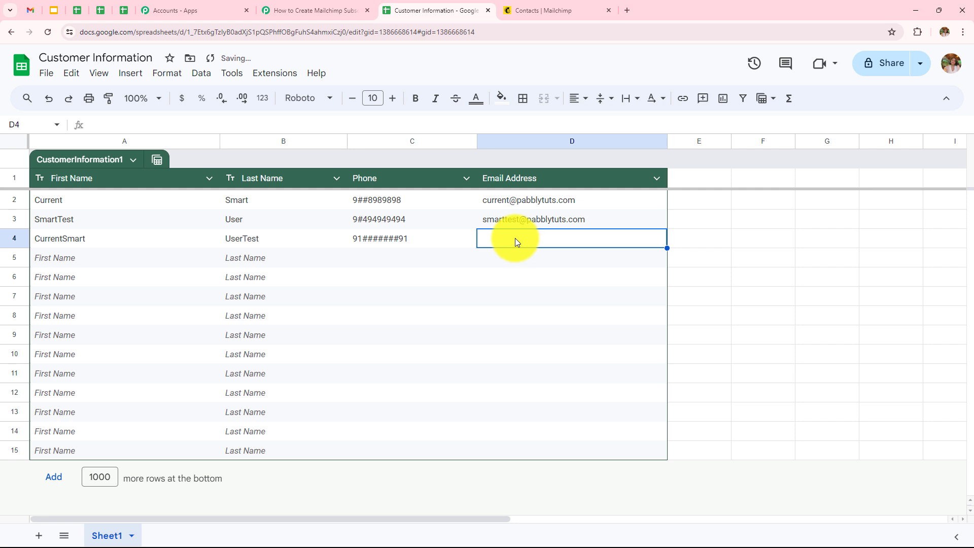
{"action": "double_click", "coordinate": [516, 238]}
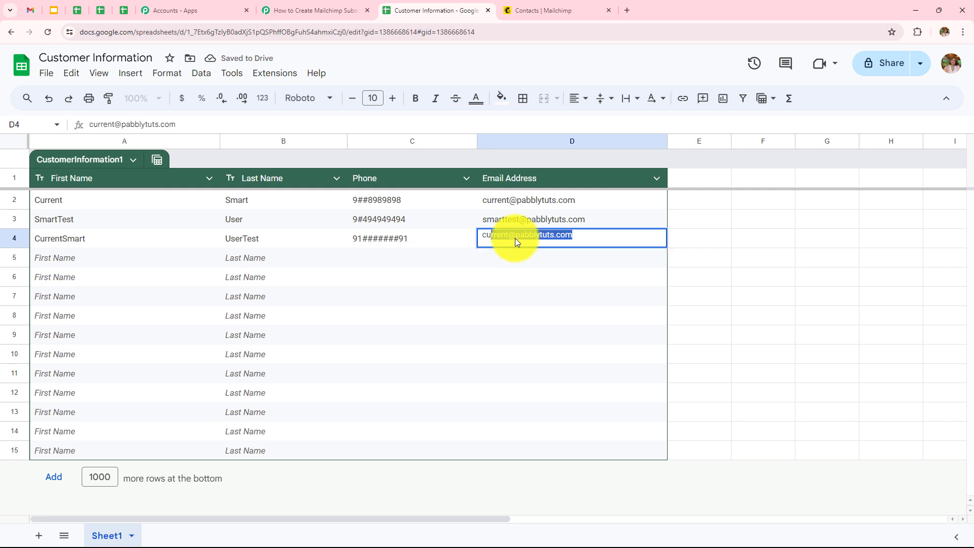
{"action": "key", "text": "Return"}
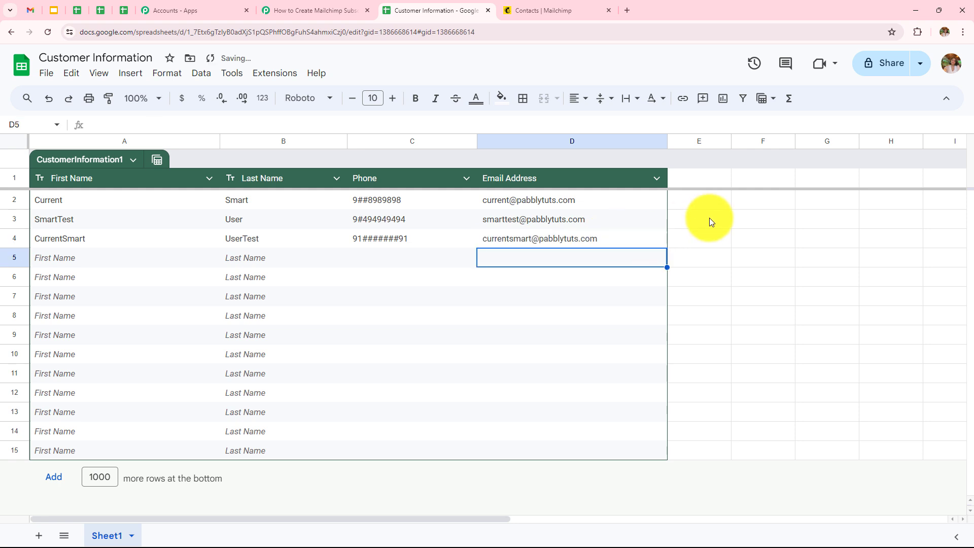
{"action": "left_click", "coordinate": [710, 235]}
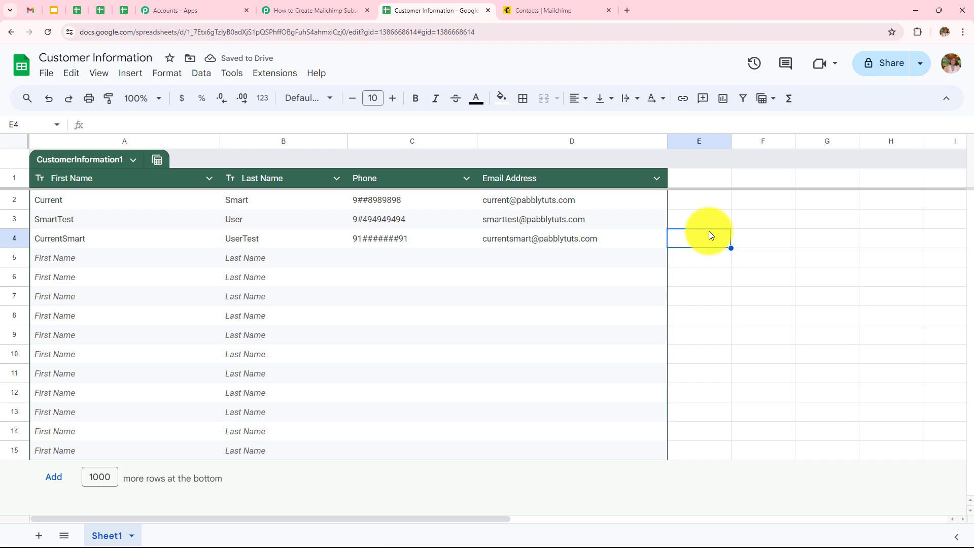
Step: Reload Mailchimp contacts to confirm the row 4 customer is Subscribed, then return to Pabbly
{"action": "left_click", "coordinate": [559, 11]}
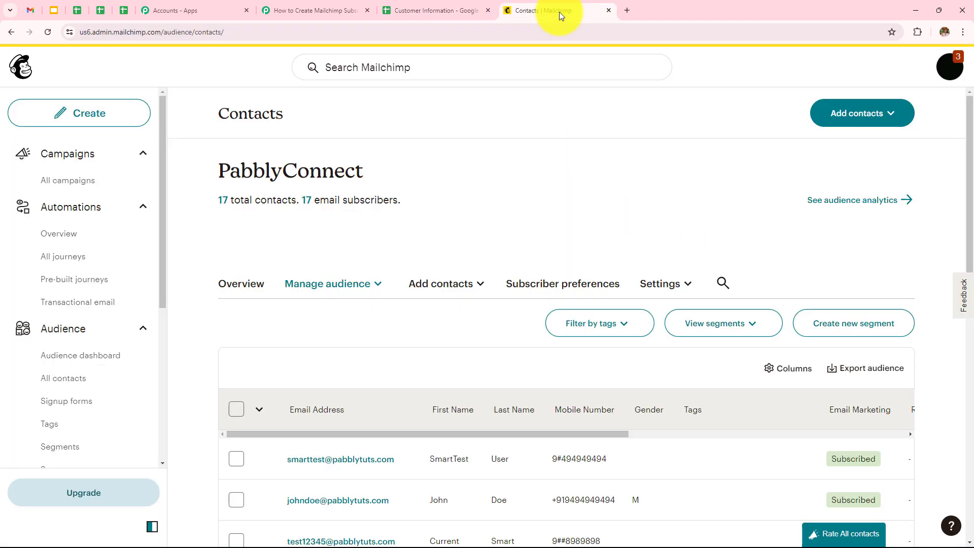
{"action": "left_click", "coordinate": [42, 34]}
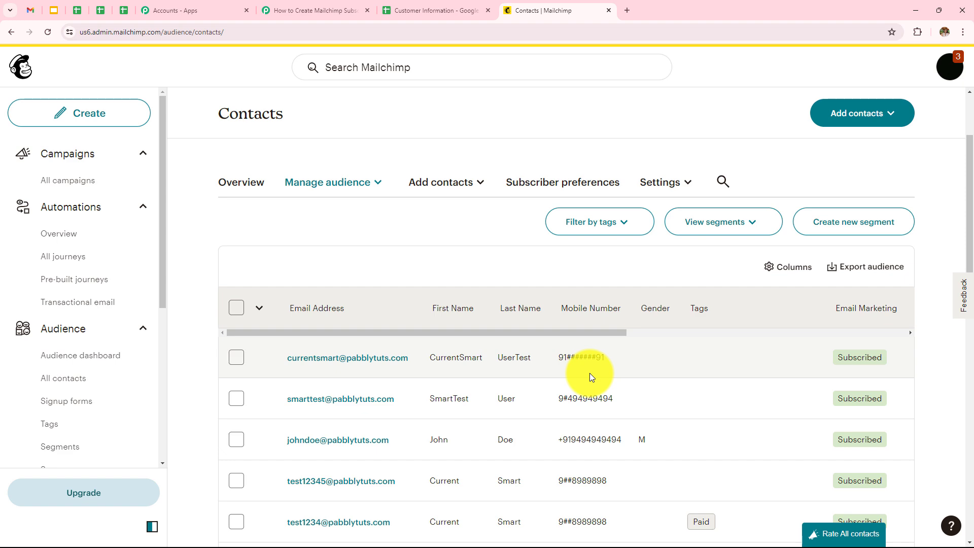
{"action": "left_click", "coordinate": [309, 10]}
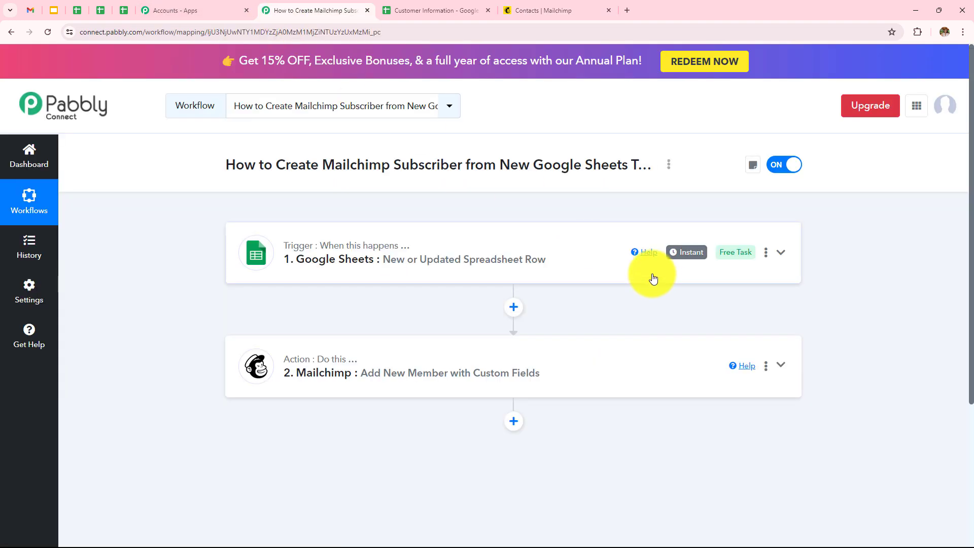
{"action": "left_click", "coordinate": [498, 256]}
{"action": "scroll", "coordinate": [494, 345], "scroll_direction": "down", "scroll_amount": 2}
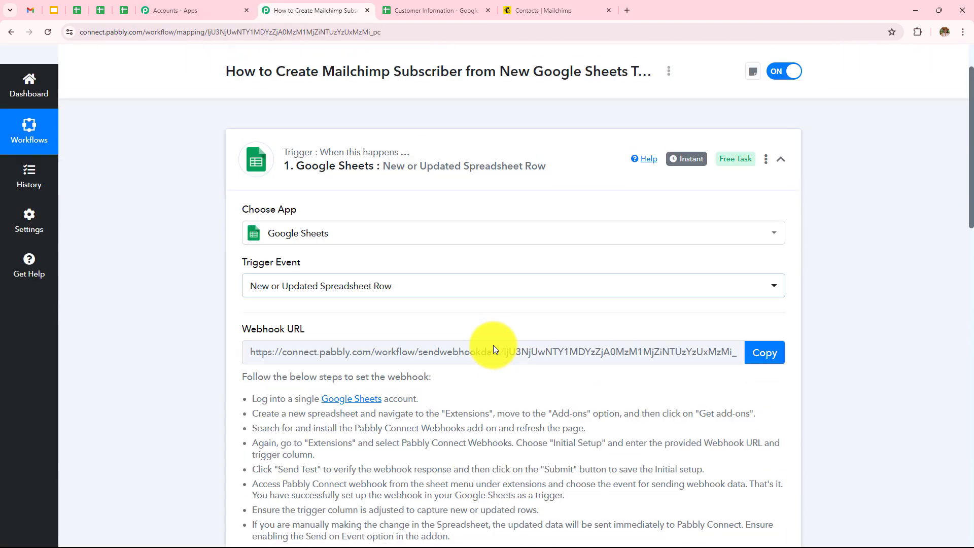
{"action": "scroll", "coordinate": [494, 349], "scroll_direction": "down", "scroll_amount": 1}
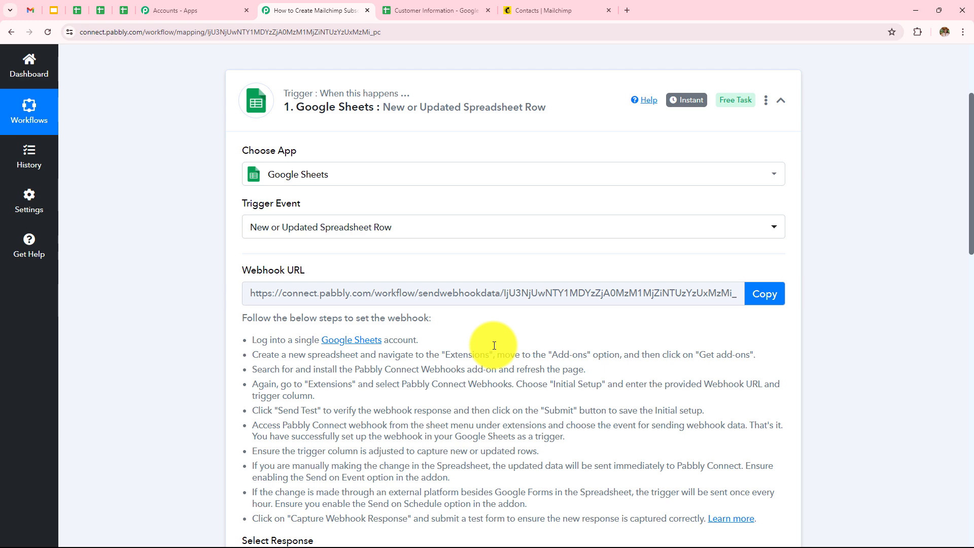
{"action": "scroll", "coordinate": [465, 301], "scroll_direction": "down", "scroll_amount": 5}
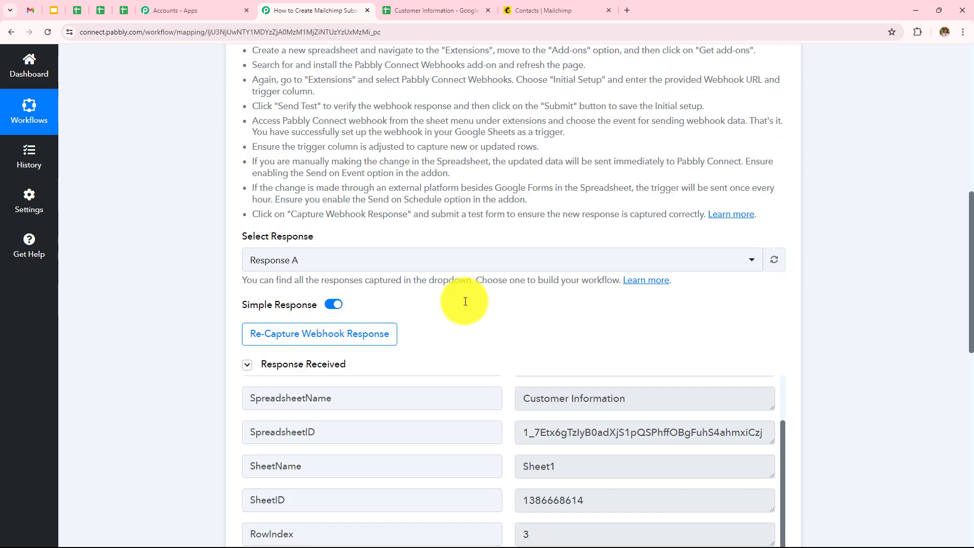
{"action": "scroll", "coordinate": [464, 300], "scroll_direction": "down", "scroll_amount": 2}
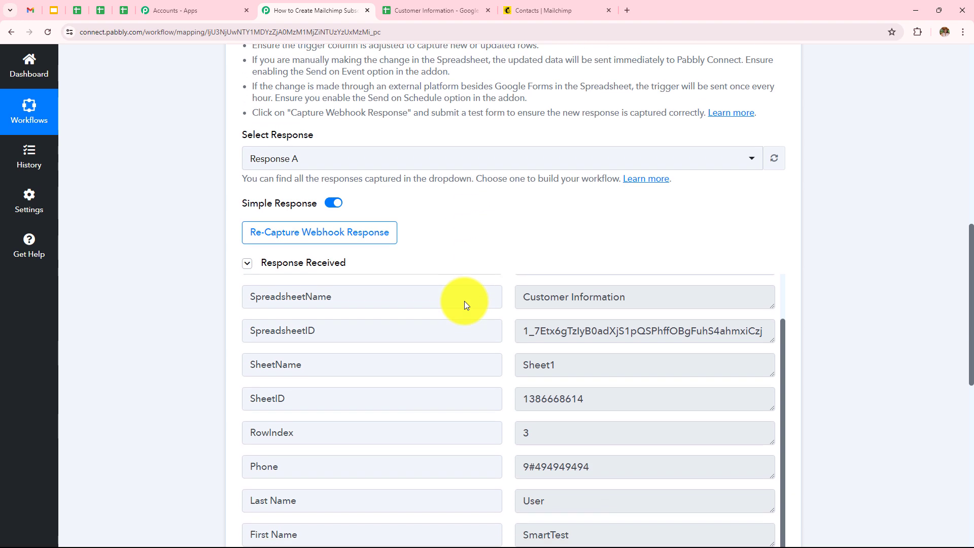
{"action": "scroll", "coordinate": [494, 210], "scroll_direction": "down", "scroll_amount": 2}
{"action": "scroll", "coordinate": [498, 214], "scroll_direction": "down", "scroll_amount": 1}
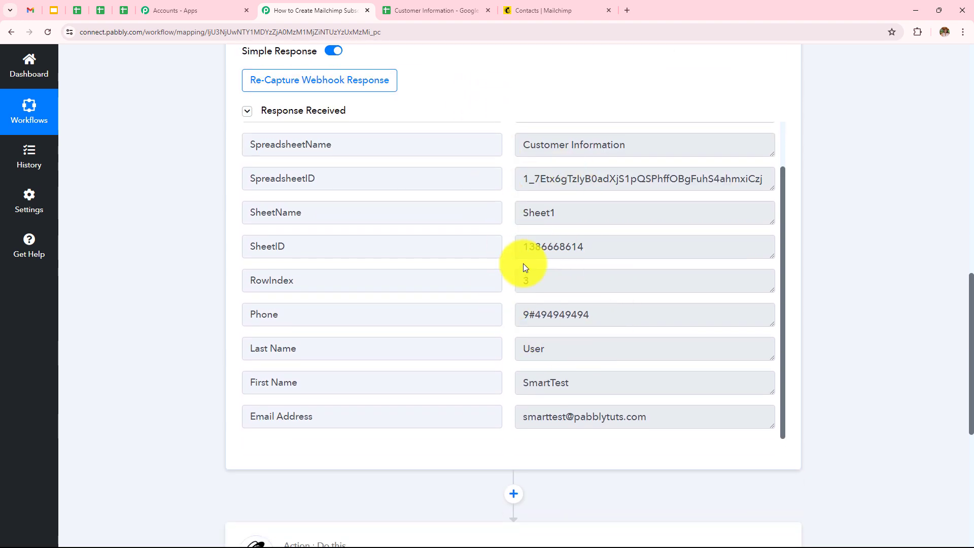
{"action": "scroll", "coordinate": [521, 266], "scroll_direction": "down", "scroll_amount": 2}
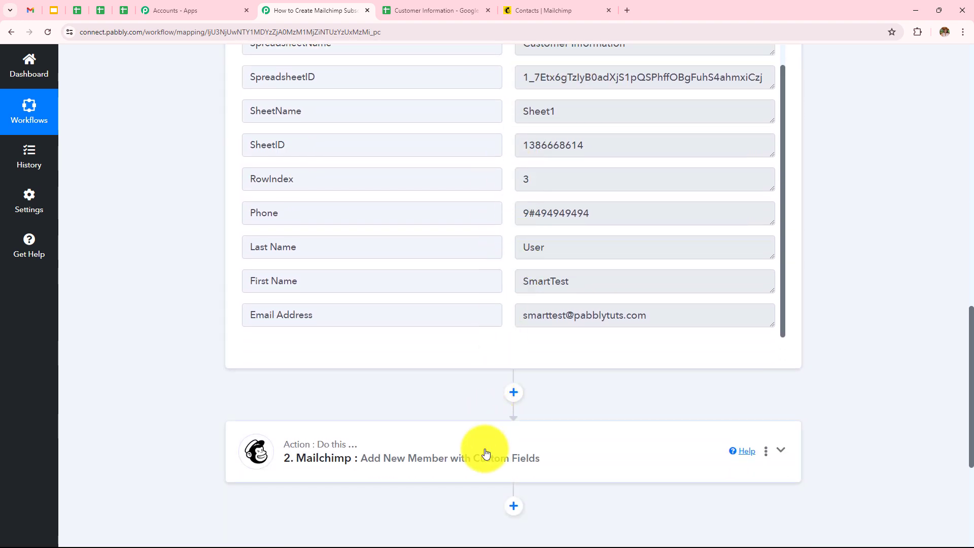
{"action": "left_click", "coordinate": [467, 436]}
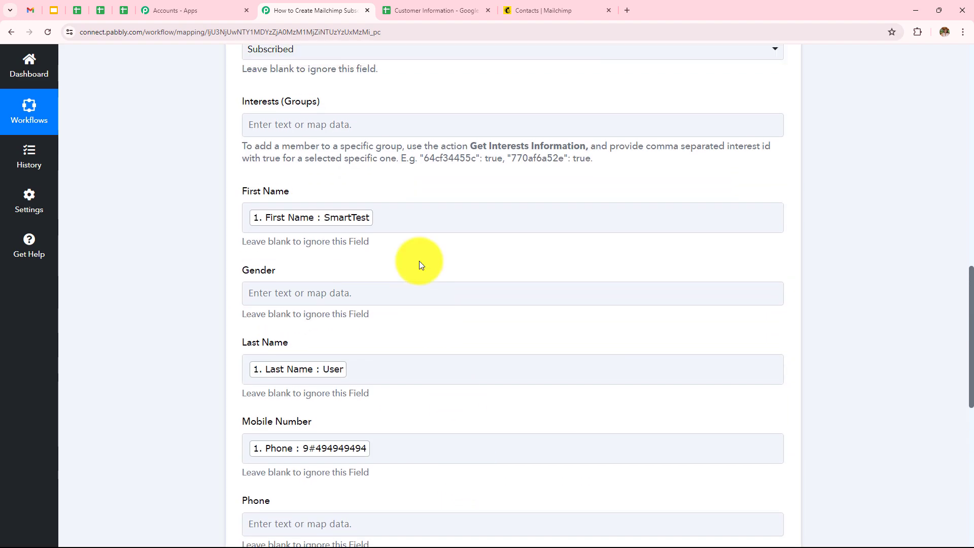
{"action": "scroll", "coordinate": [421, 371], "scroll_direction": "down", "scroll_amount": 5}
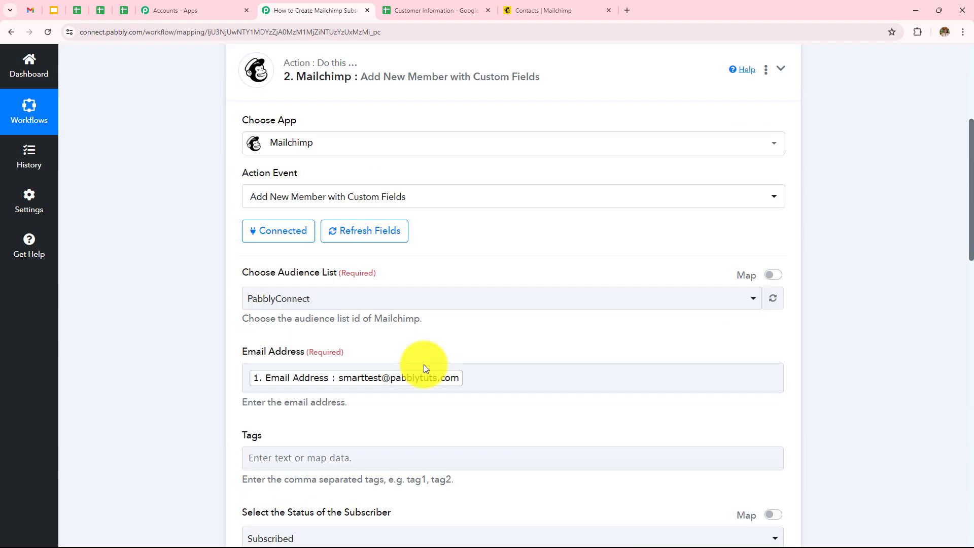
{"action": "scroll", "coordinate": [410, 252], "scroll_direction": "down", "scroll_amount": 15}
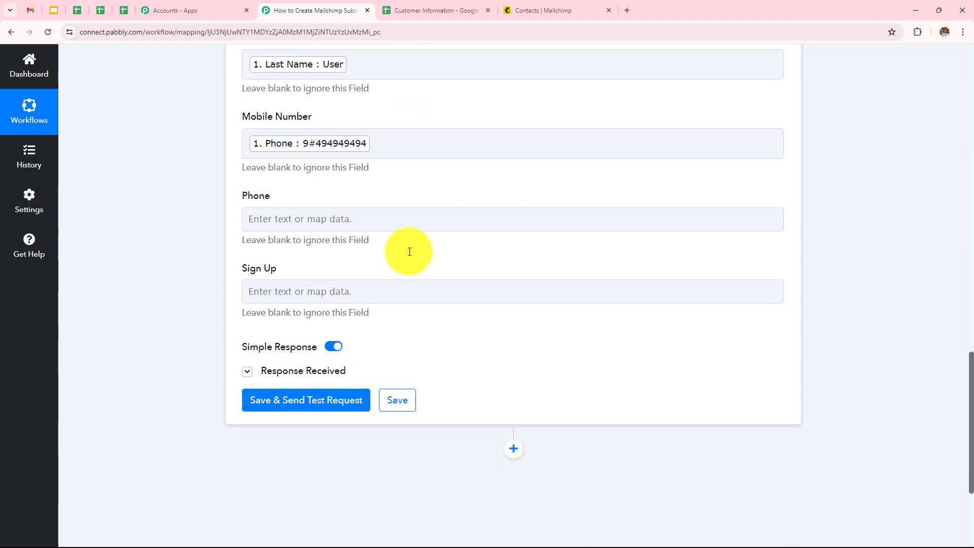
{"action": "left_click", "coordinate": [537, 20]}
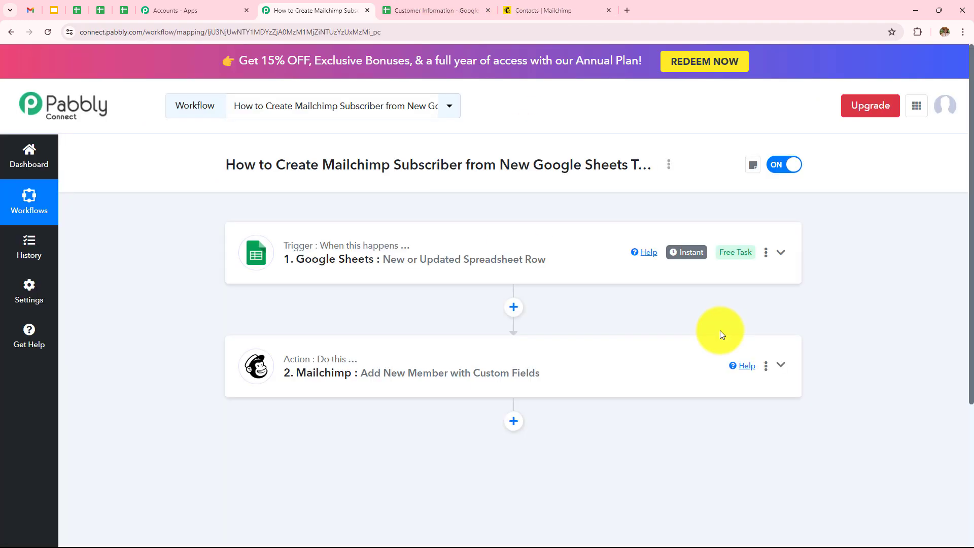